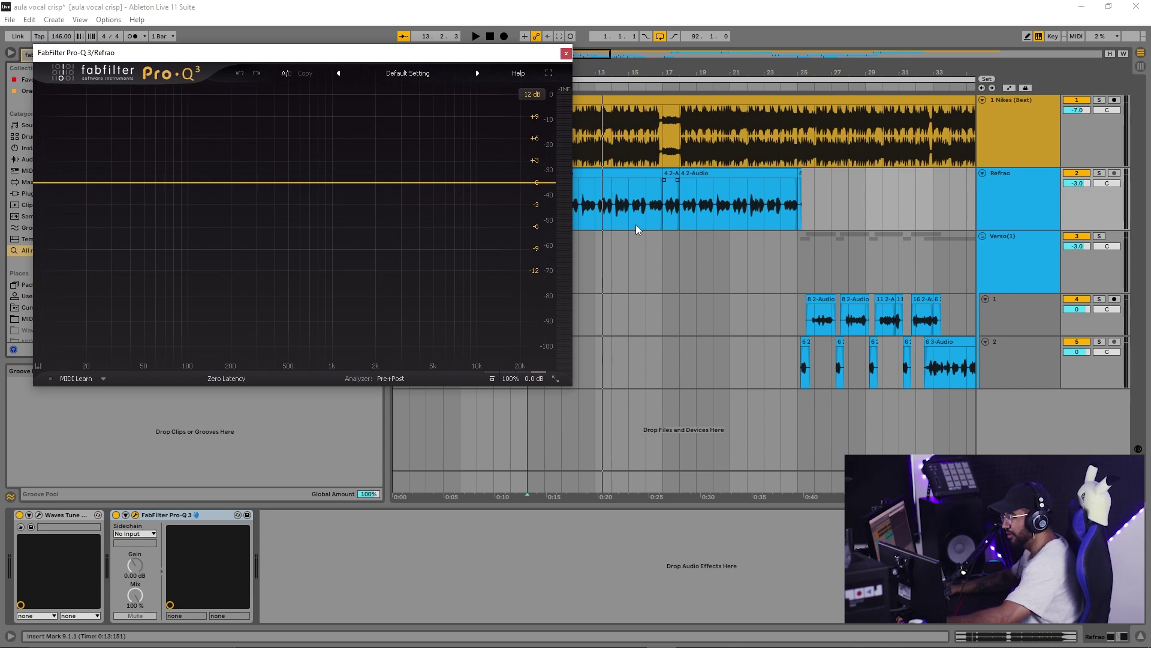
# Shape the Refrao vocal's EQ with an 18 dB/oct low cut at about 134 Hz and narrow bell cuts near 200 and 354 Hz.
pyautogui.press('space')
pyautogui.moveTo(41, 187); pyautogui.dragTo(206, 180)
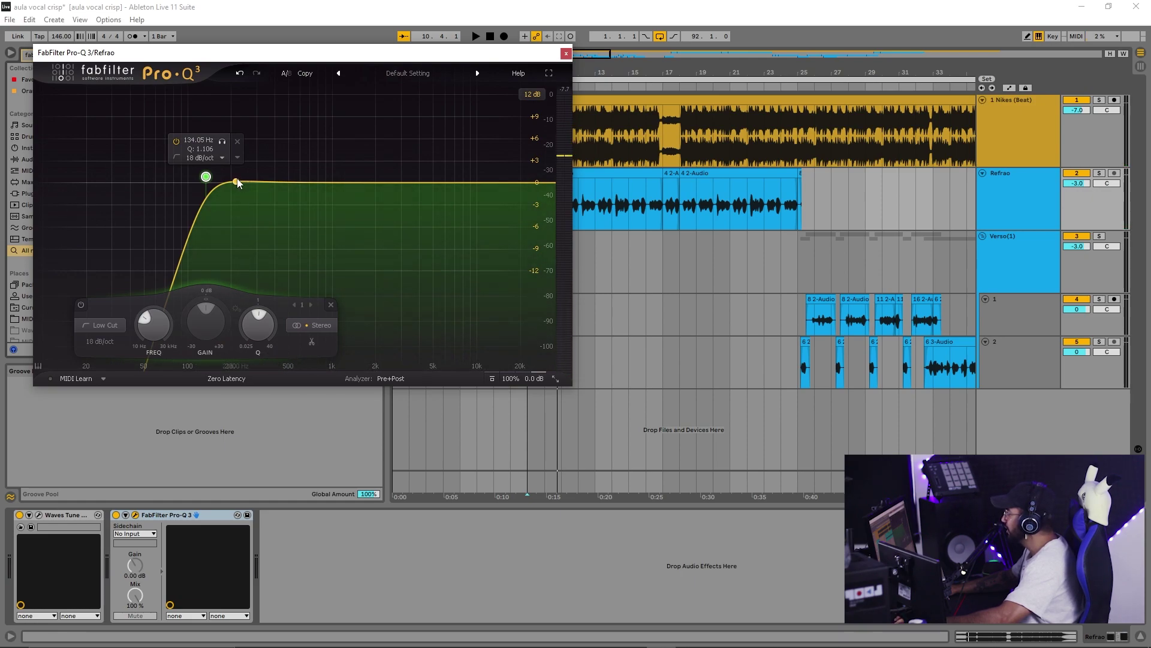
pyautogui.moveTo(239, 178); pyautogui.dragTo(247, 150)
pyautogui.scroll(6, 246, 318)
pyautogui.scroll(2, 198, 320)
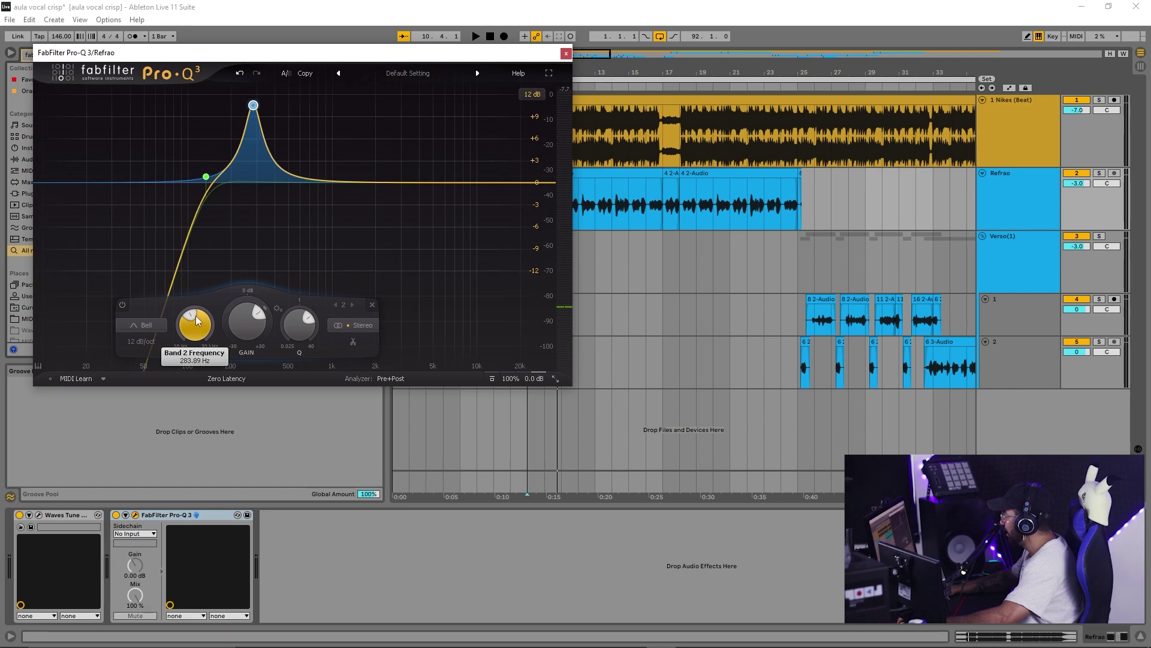
pyautogui.moveTo(253, 105)
pyautogui.mouseDown()
pyautogui.moveTo(288, 109)
pyautogui.moveTo(252, 120)
pyautogui.moveTo(258, 109)
pyautogui.moveTo(298, 117)
pyautogui.moveTo(259, 114)
pyautogui.mouseUp()
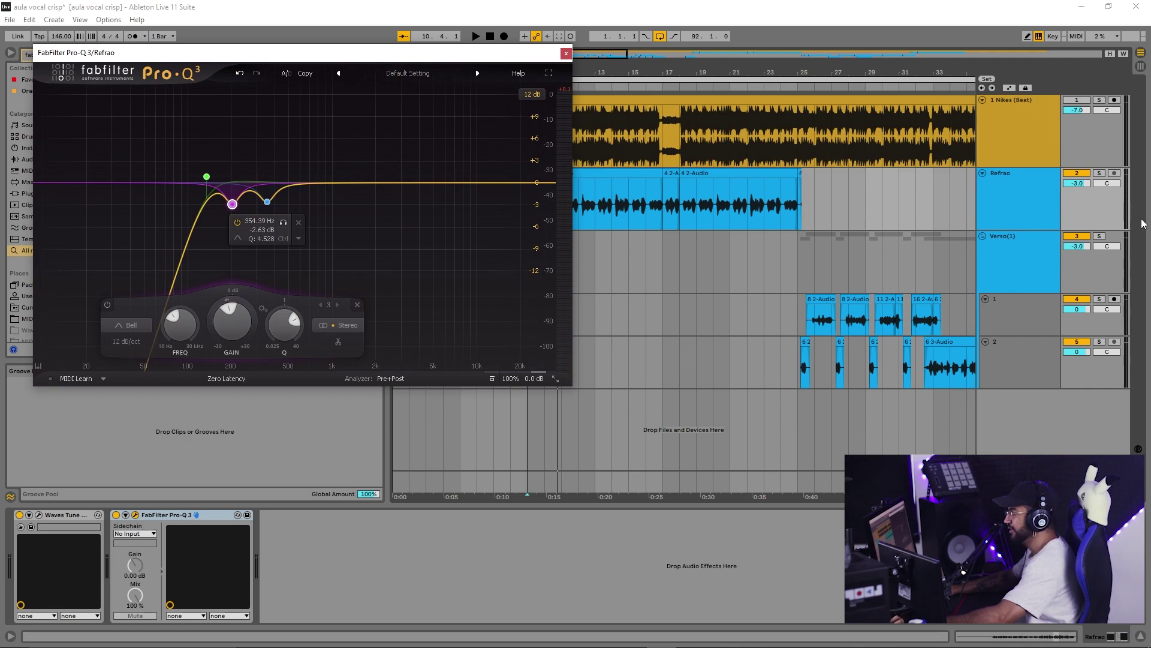
# Compare the Refrao vocal with FabFilter Pro-Q 3 bypassed and enabled during playback, and close the EQ window.
pyautogui.press('space')
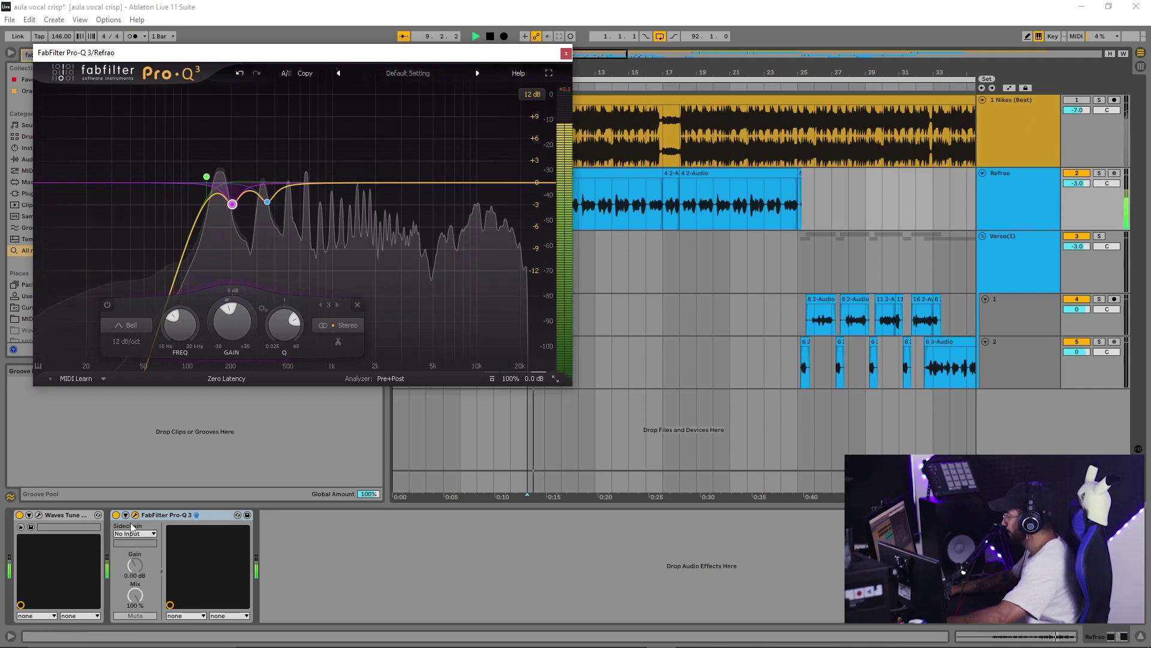
pyautogui.click(117, 515)
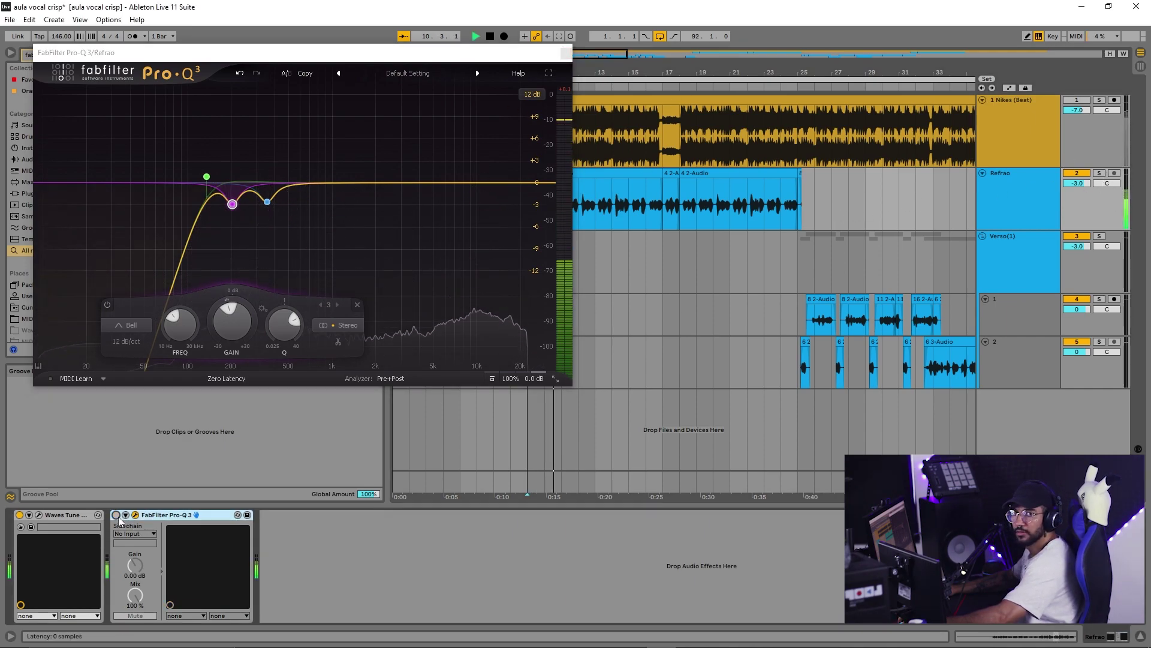
pyautogui.click(116, 515)
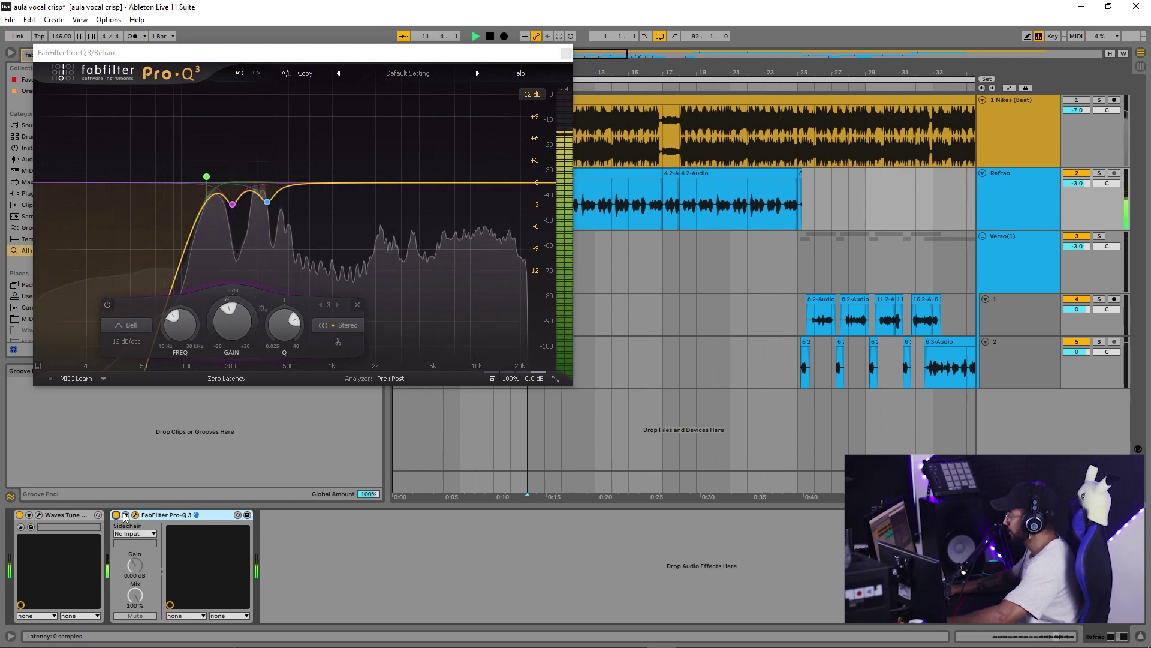
pyautogui.press('space')
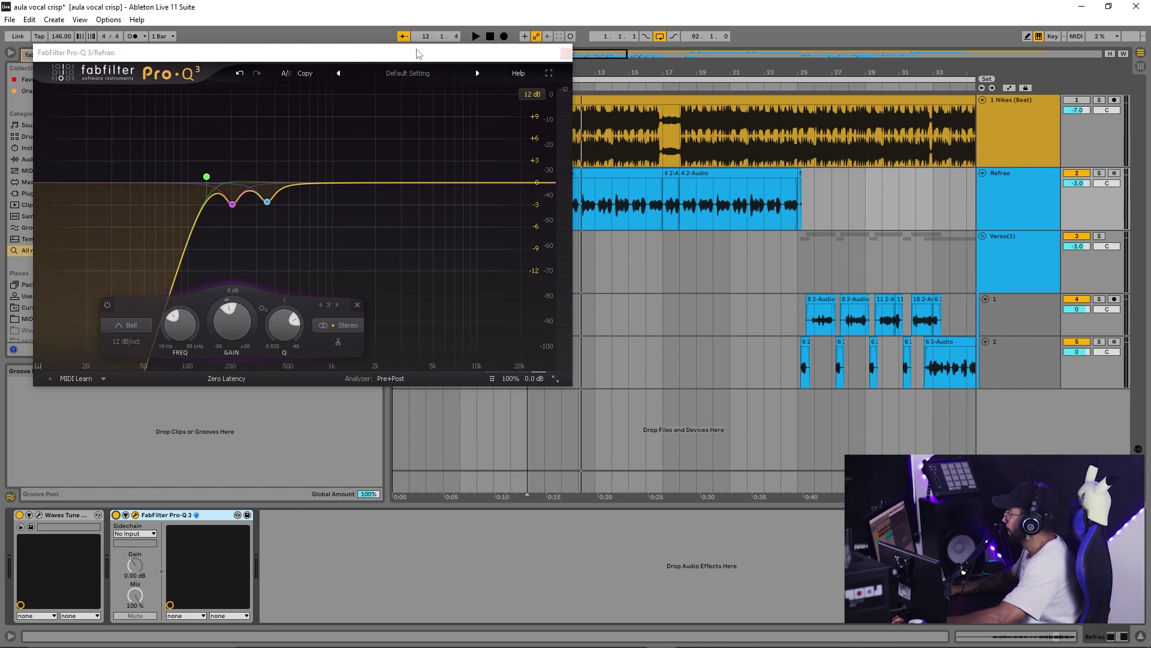
pyautogui.click(565, 53)
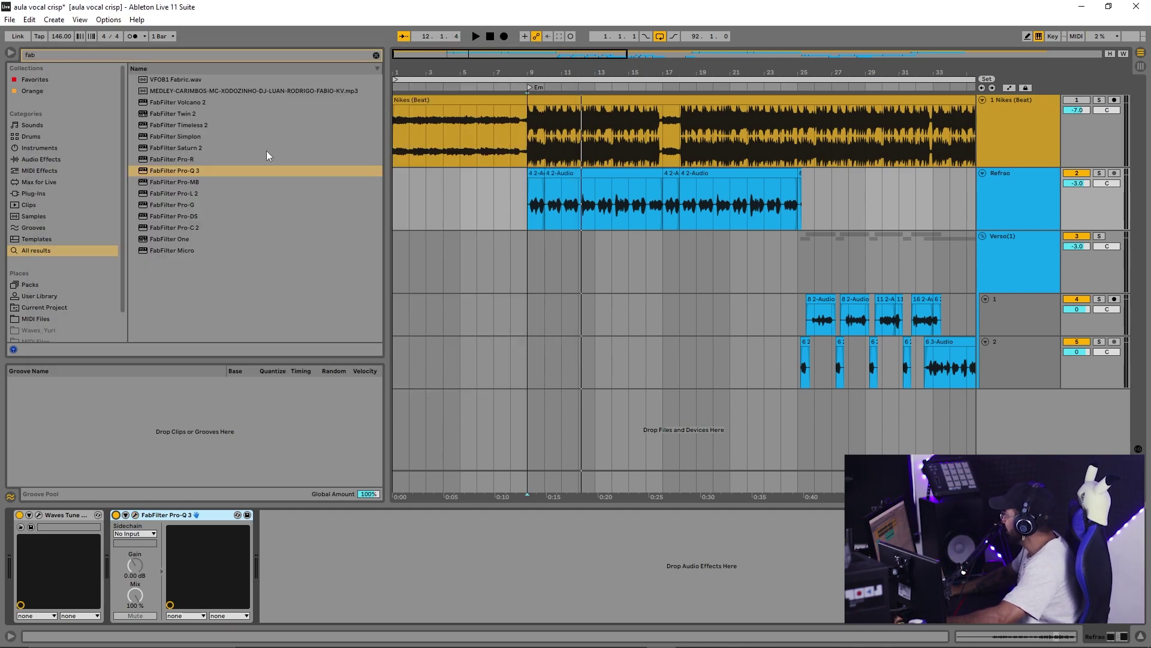
# Add FabFilter Pro-C 2 to the Refrao chain, lower its threshold during playback and set the release to about 31.2 ms.
pyautogui.doubleClick(174, 228)
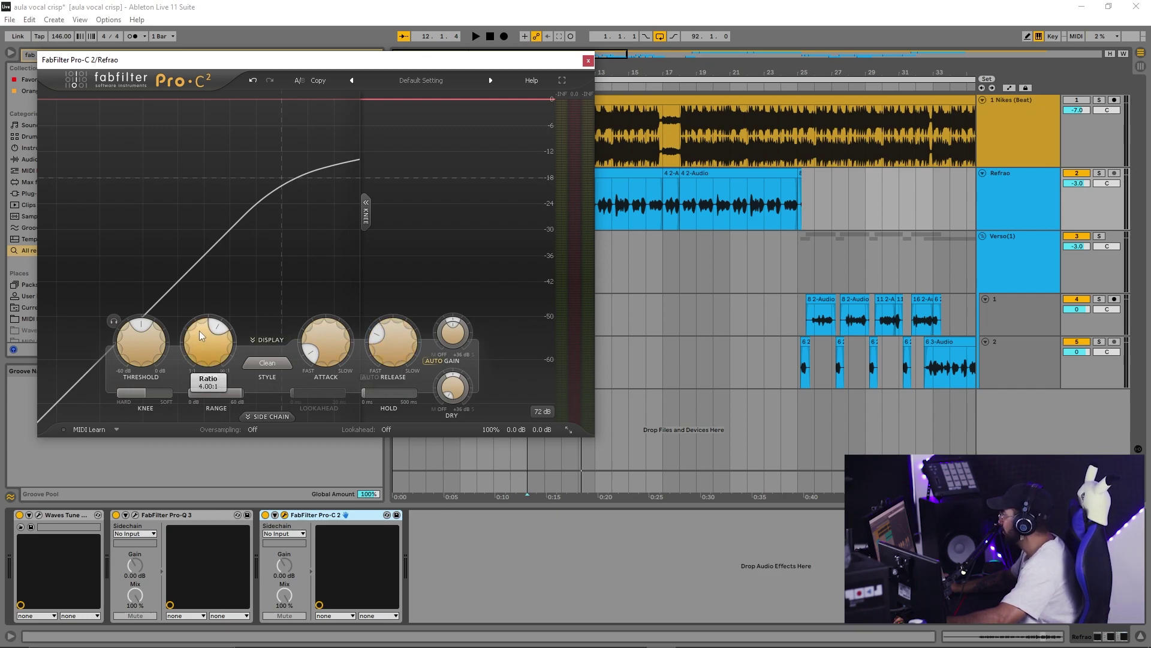
pyautogui.moveTo(380, 340); pyautogui.dragTo(371, 356)
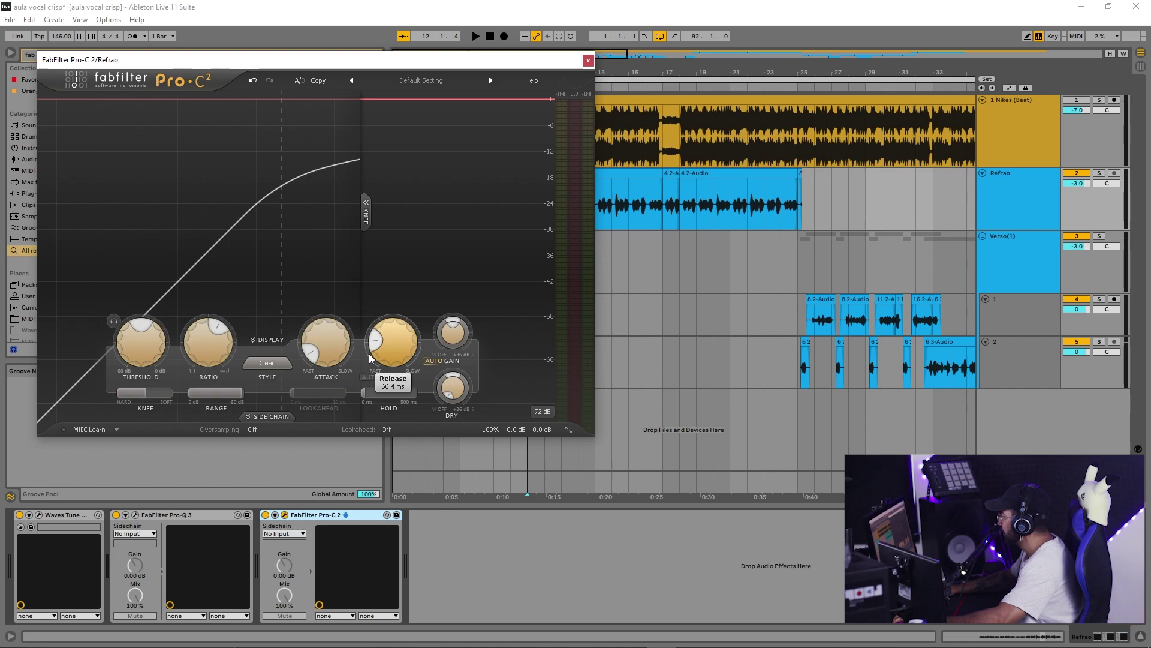
pyautogui.press('space')
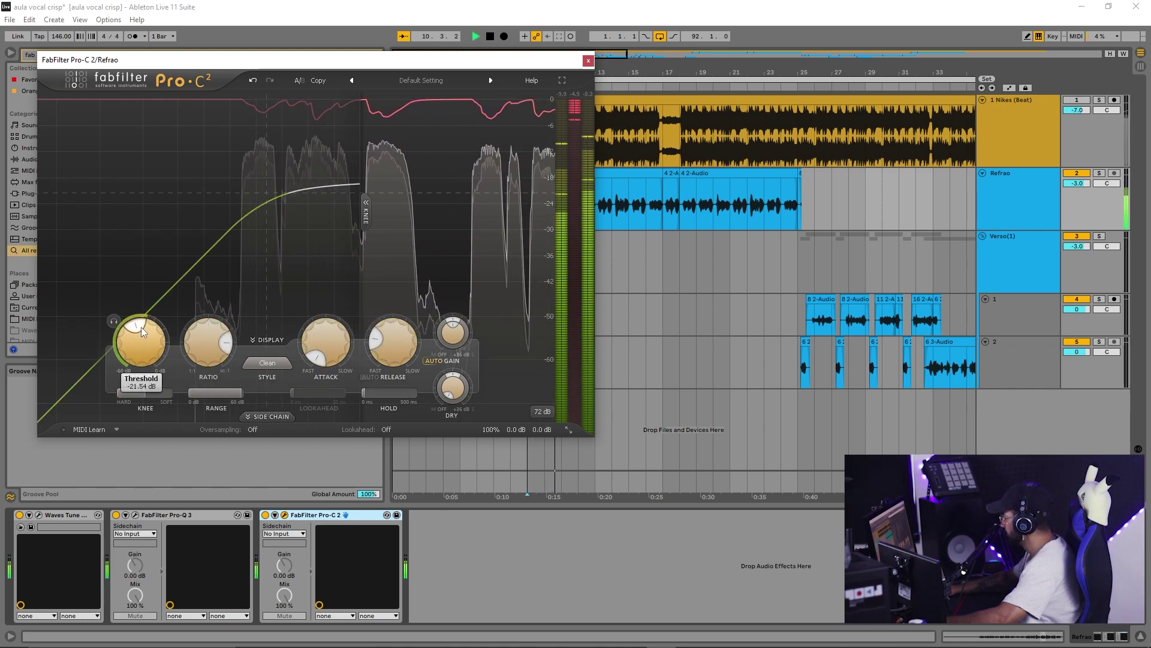
pyautogui.moveTo(145, 329); pyautogui.dragTo(141, 332)
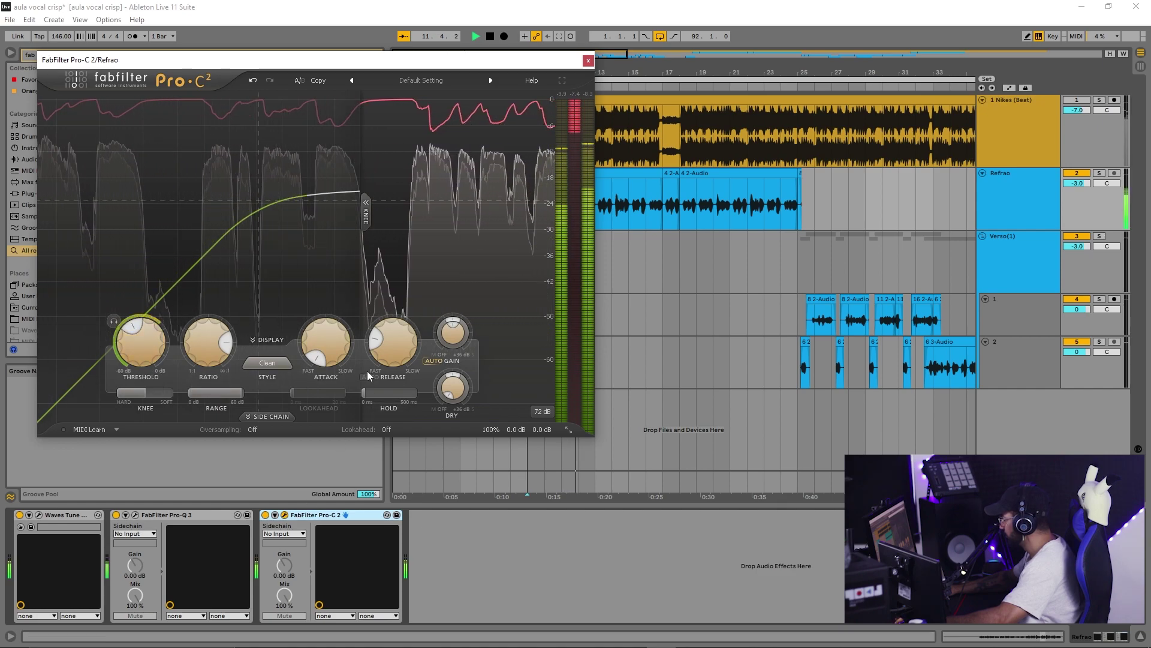
pyautogui.moveTo(376, 355)
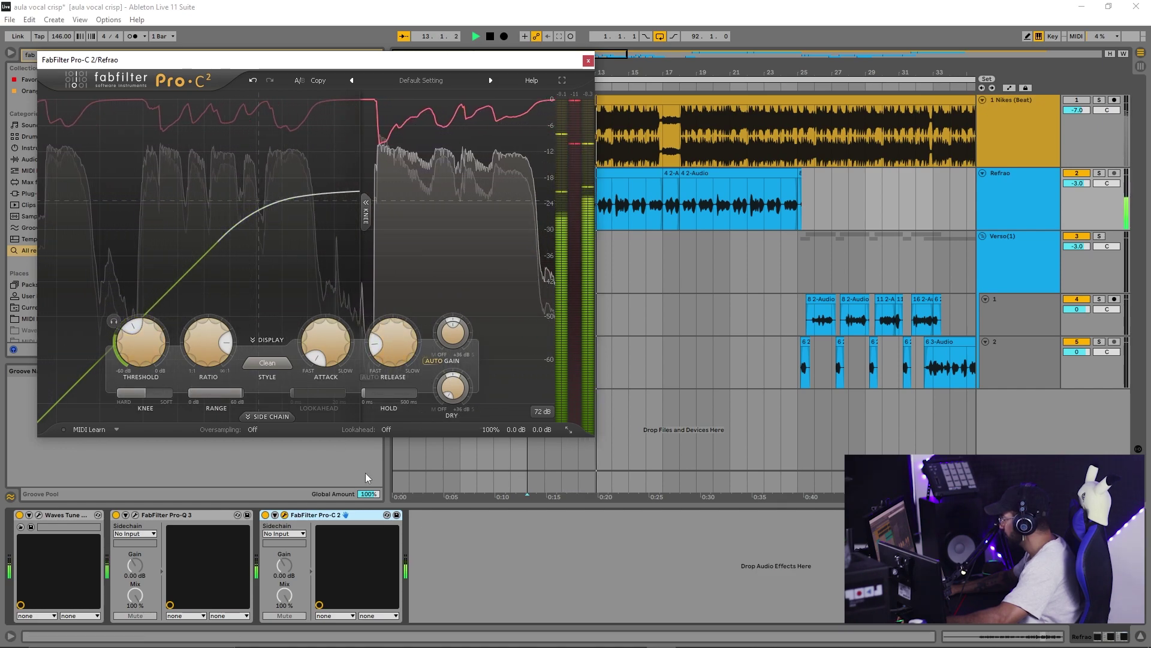
pyautogui.moveTo(376, 354); pyautogui.dragTo(377, 355)
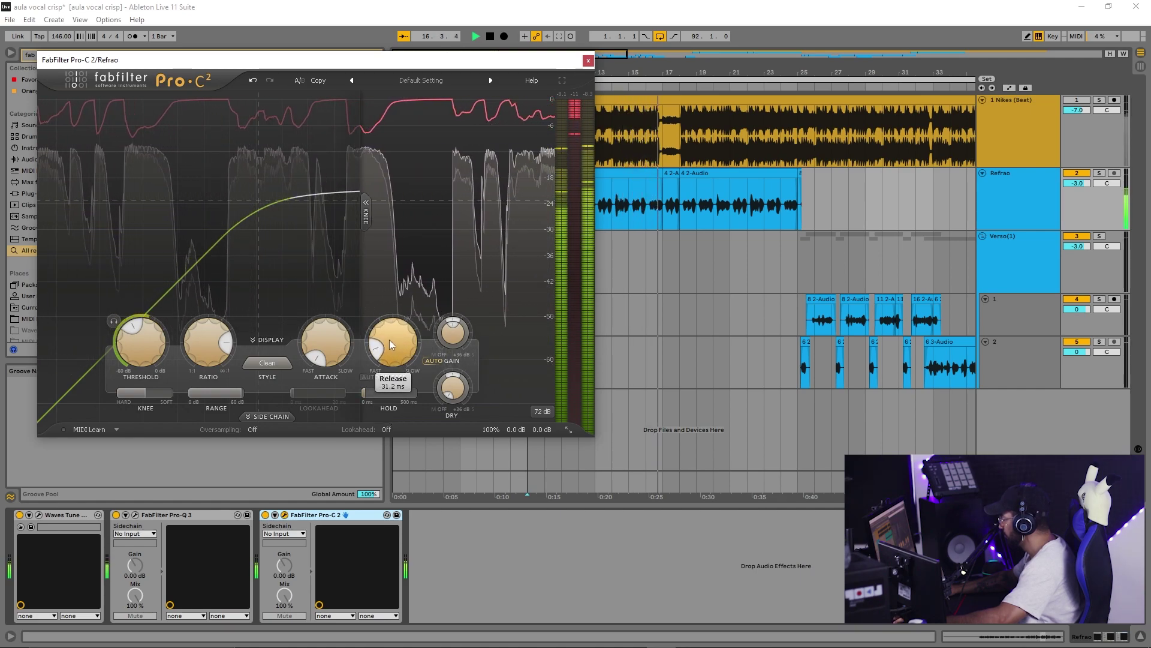
# Compare the vocal with FabFilter Pro-C 2 bypassed and enabled during playback, and close the compressor window.
pyautogui.click(265, 515)
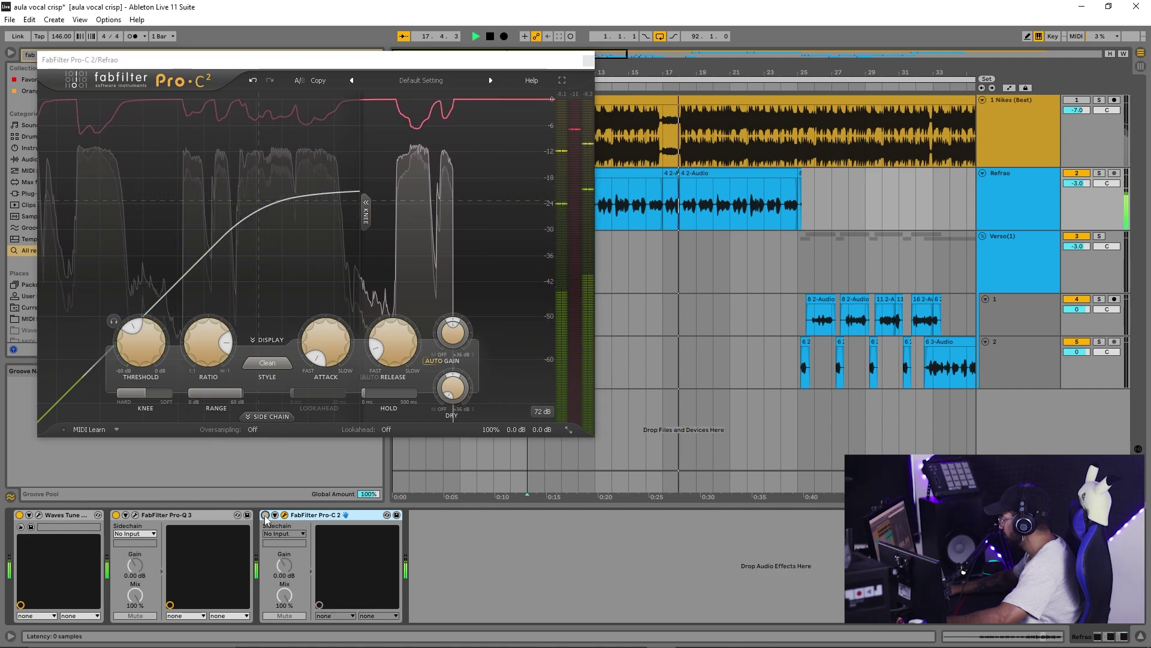
pyautogui.click(265, 515)
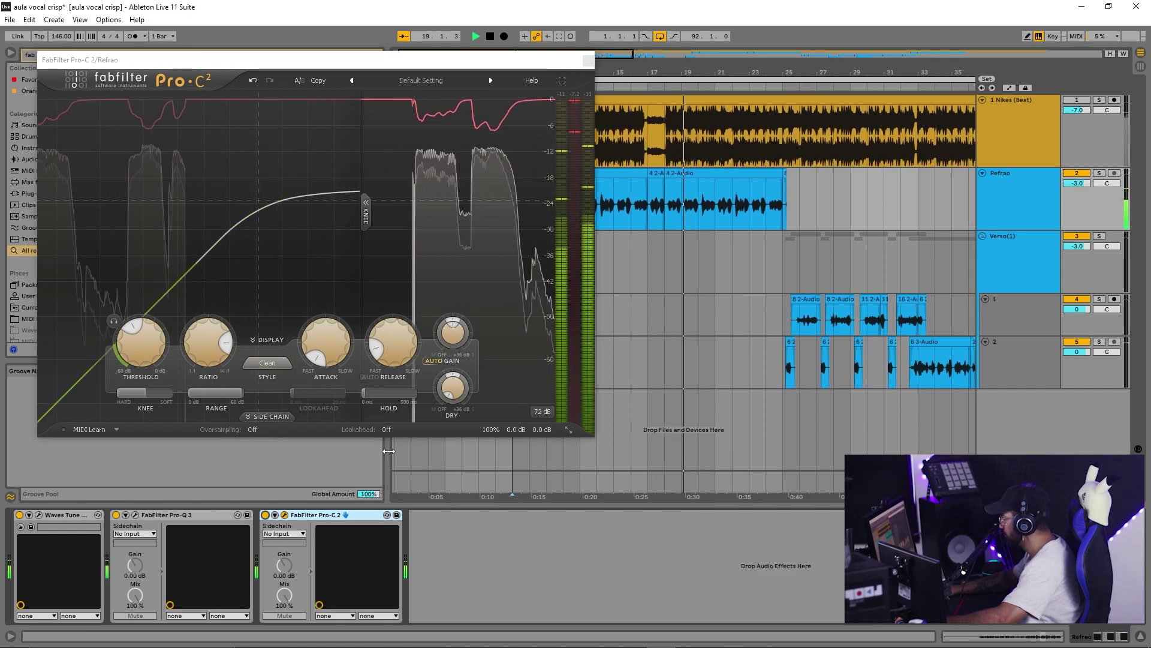
pyautogui.press('space')
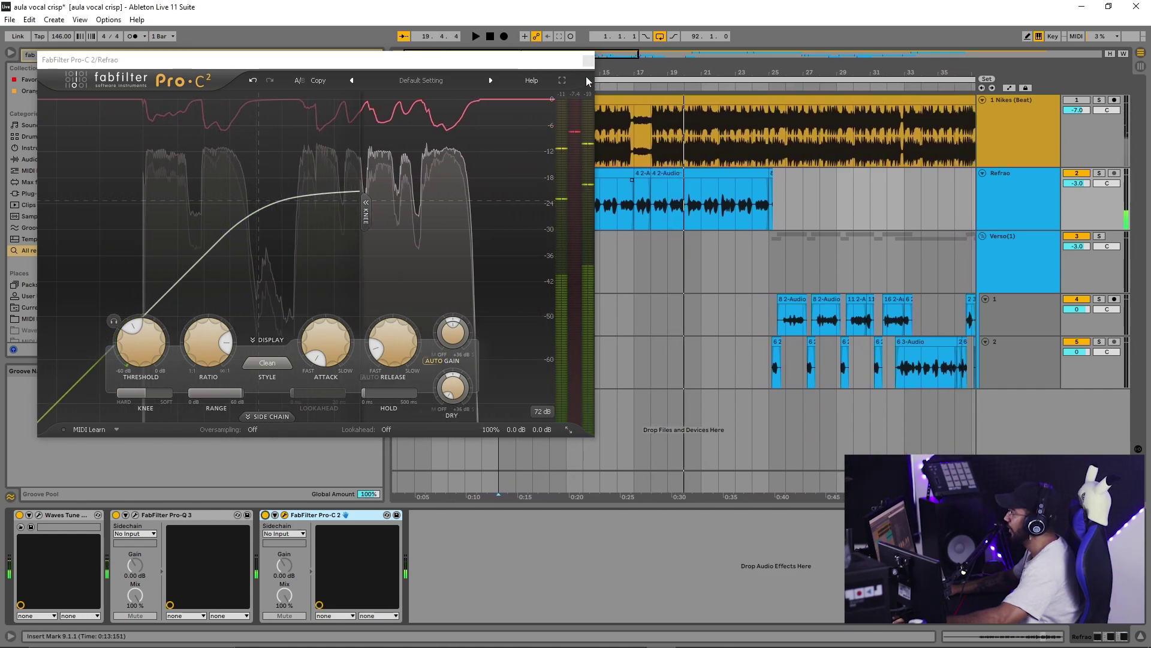
pyautogui.click(588, 62)
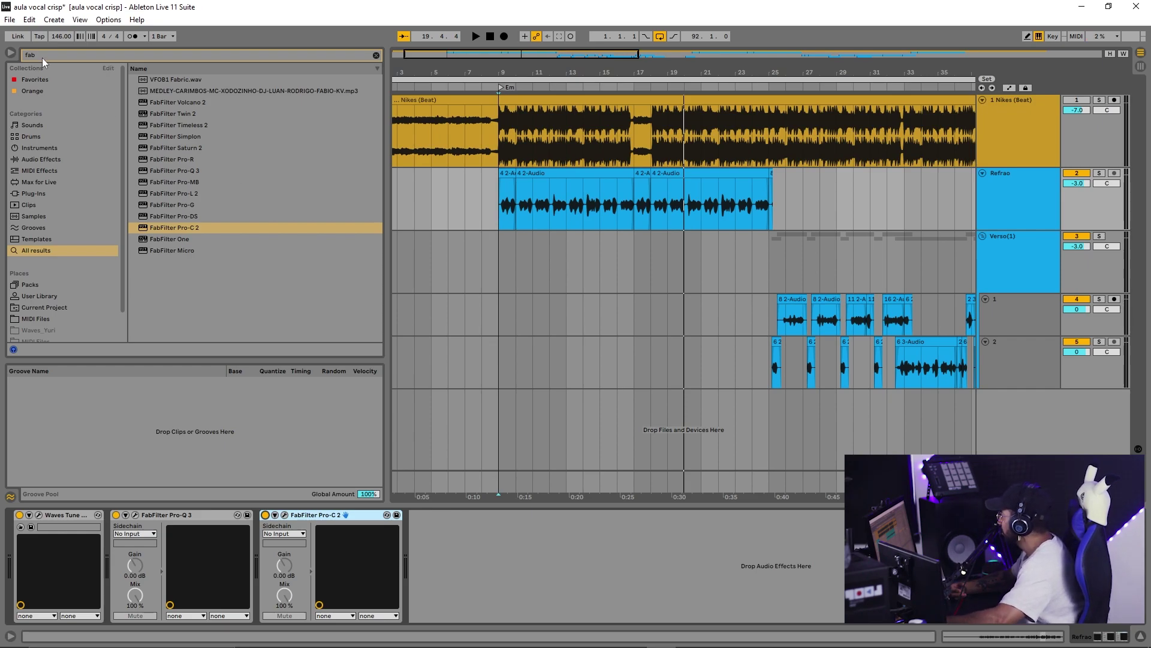
pyautogui.moveTo(42, 56); pyautogui.dragTo(3, 54)
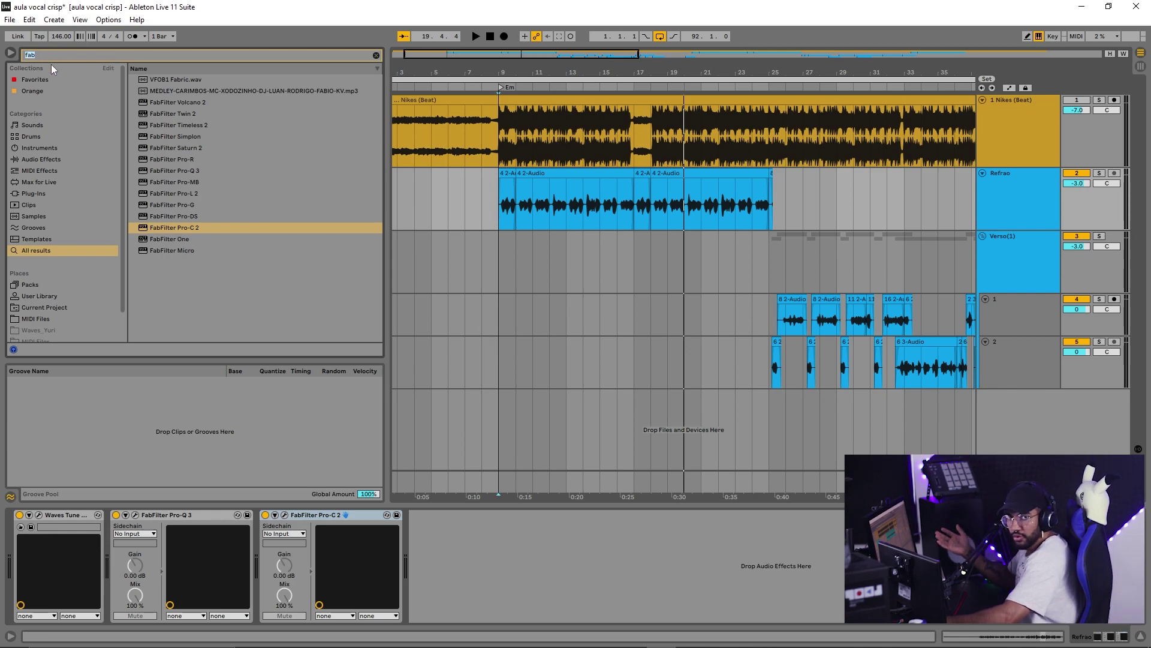
pyautogui.moveTo(180, 171); pyautogui.dragTo(455, 538)
pyautogui.click(574, 67)
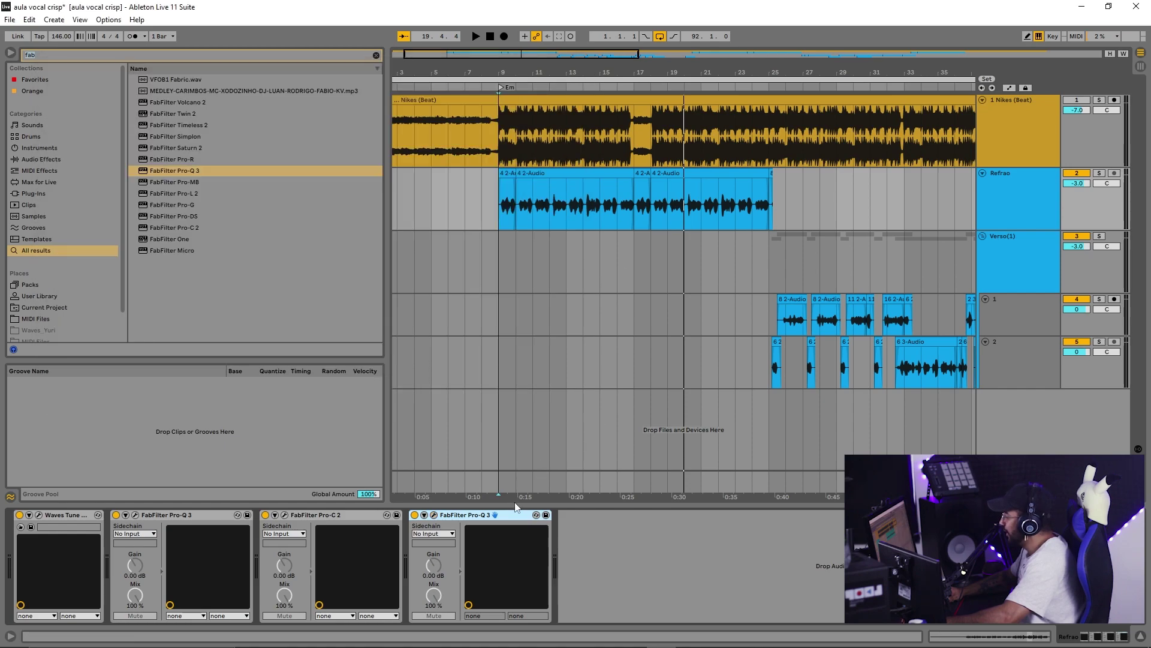
pyautogui.press('Delete')
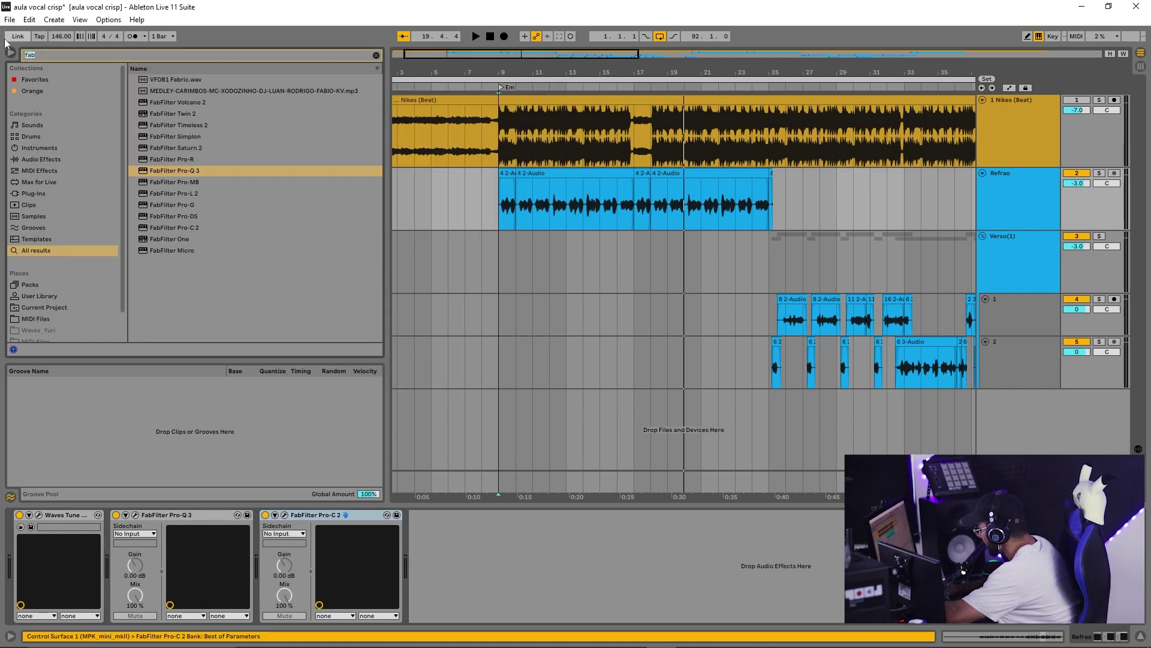
# Search the browser for "mixr", add Virtual Mix Rack to the Refrao chain and load CS-EQ in its first slot.
pyautogui.write('mix')
pyautogui.moveTo(387, 95); pyautogui.dragTo(280, 332)
pyautogui.write('r')
pyautogui.press('Return')
pyautogui.moveTo(96, 342); pyautogui.dragTo(224, 336)
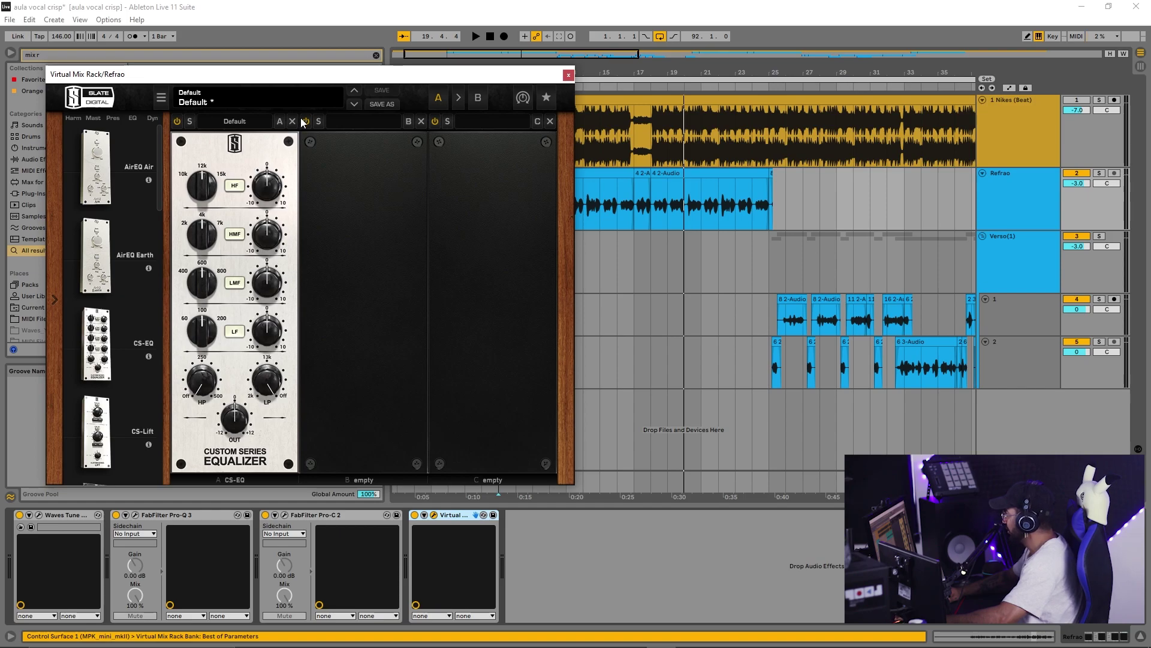
pyautogui.moveTo(298, 73); pyautogui.dragTo(458, 73)
# Boost the CS-EQ's high-mid (HMF) gain with its frequency at 4k while listening to the vocal.
pyautogui.moveTo(361, 233); pyautogui.dragTo(348, 298)
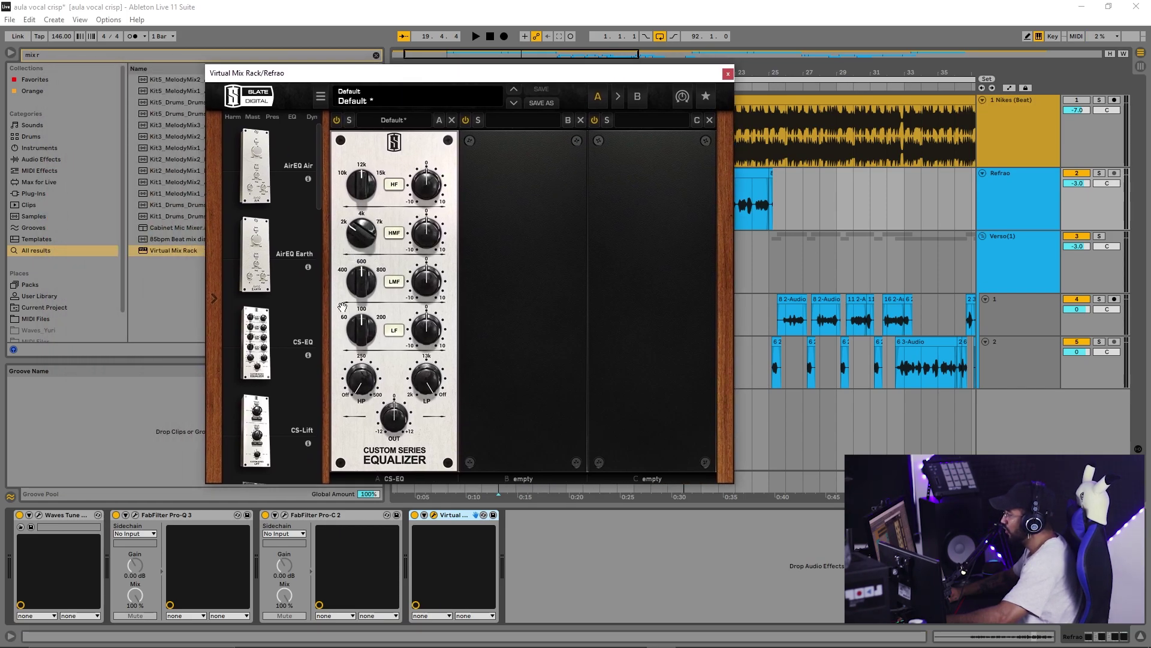
pyautogui.moveTo(363, 243); pyautogui.dragTo(365, 210)
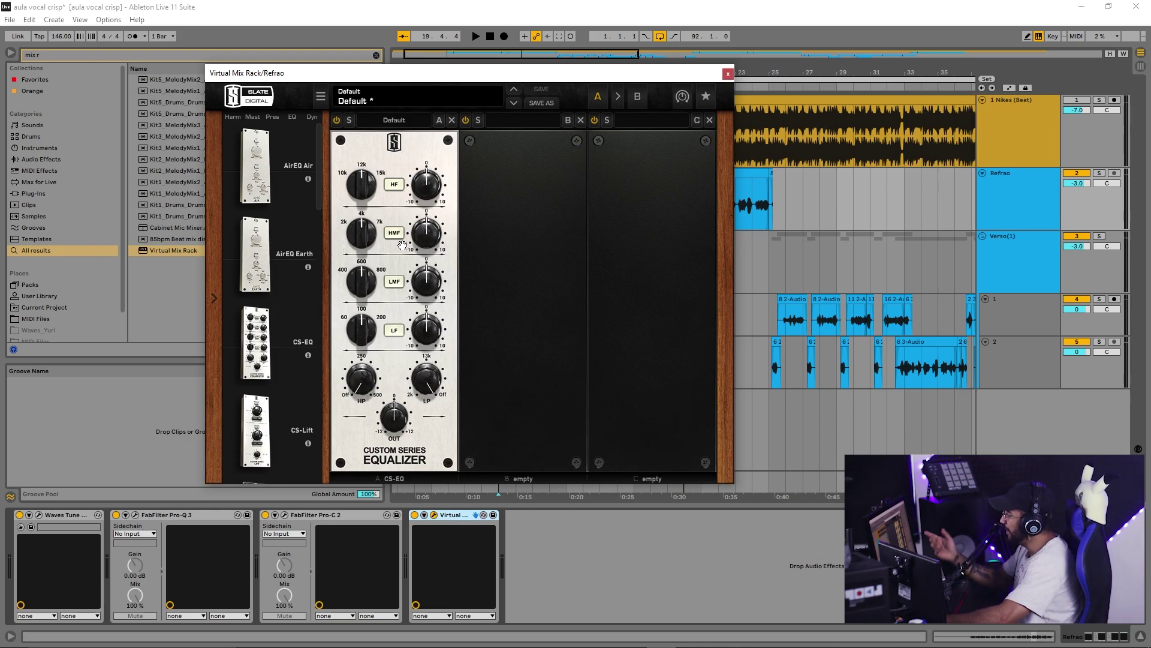
pyautogui.press('space')
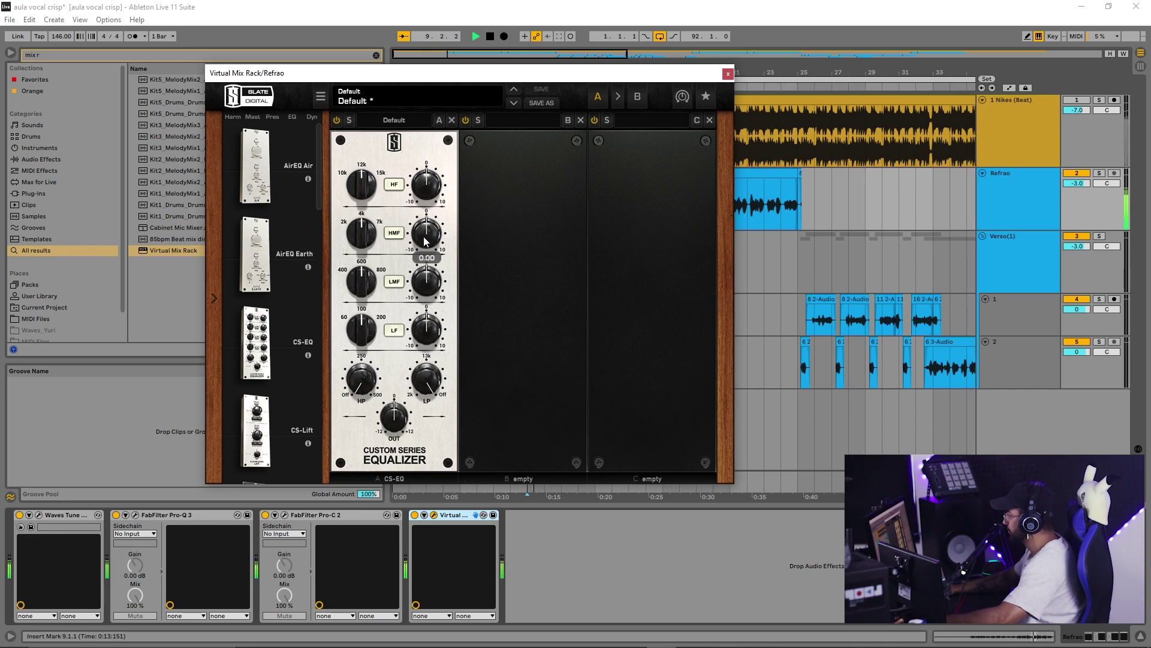
pyautogui.moveTo(423, 218); pyautogui.dragTo(423, 198)
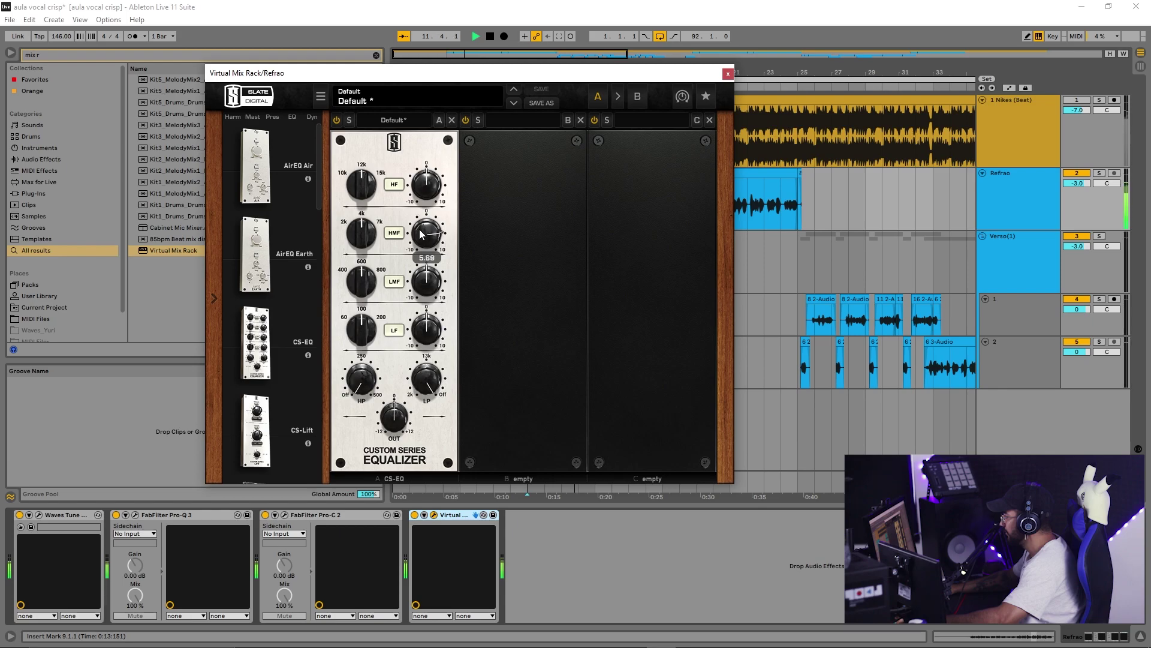
pyautogui.moveTo(422, 237); pyautogui.dragTo(427, 247)
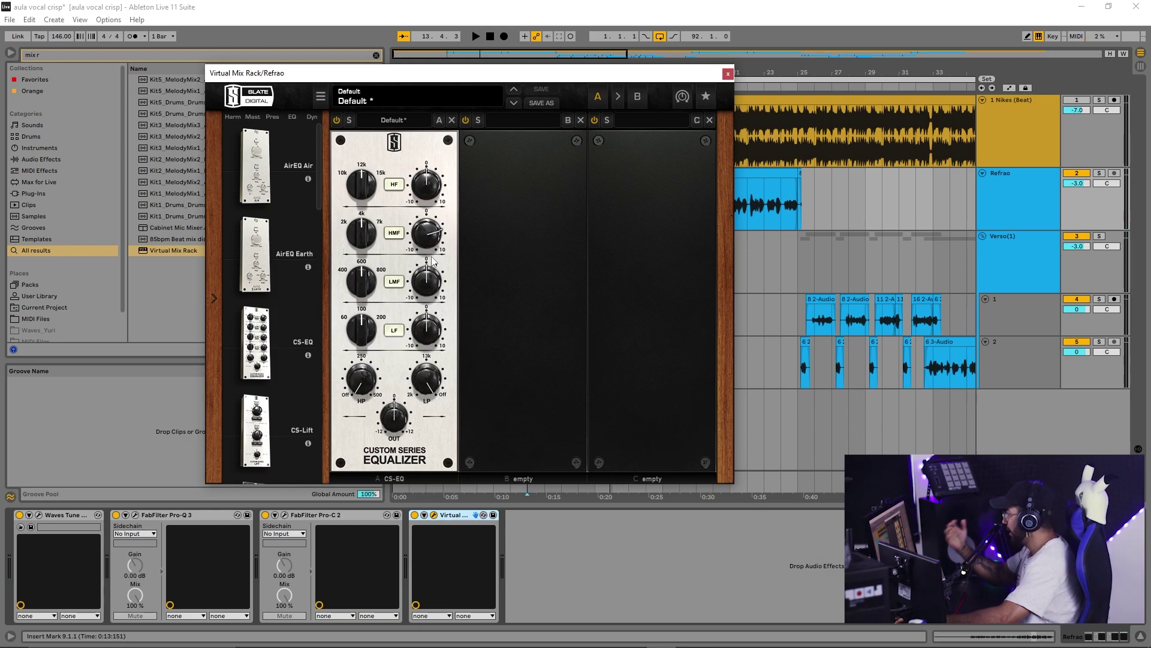
# Try an HF boost of 5.34 at 12k on the CS-EQ during playback and reset the HF gain to 0.
pyautogui.moveTo(431, 259)
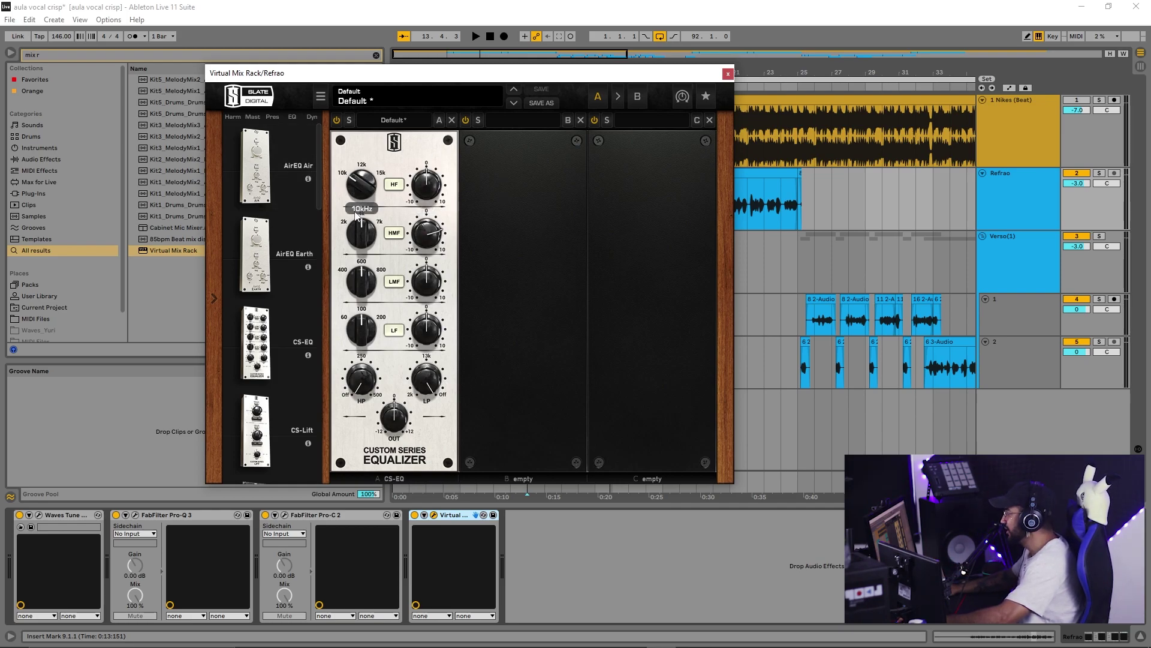
pyautogui.press('space')
pyautogui.moveTo(431, 195); pyautogui.dragTo(423, 149)
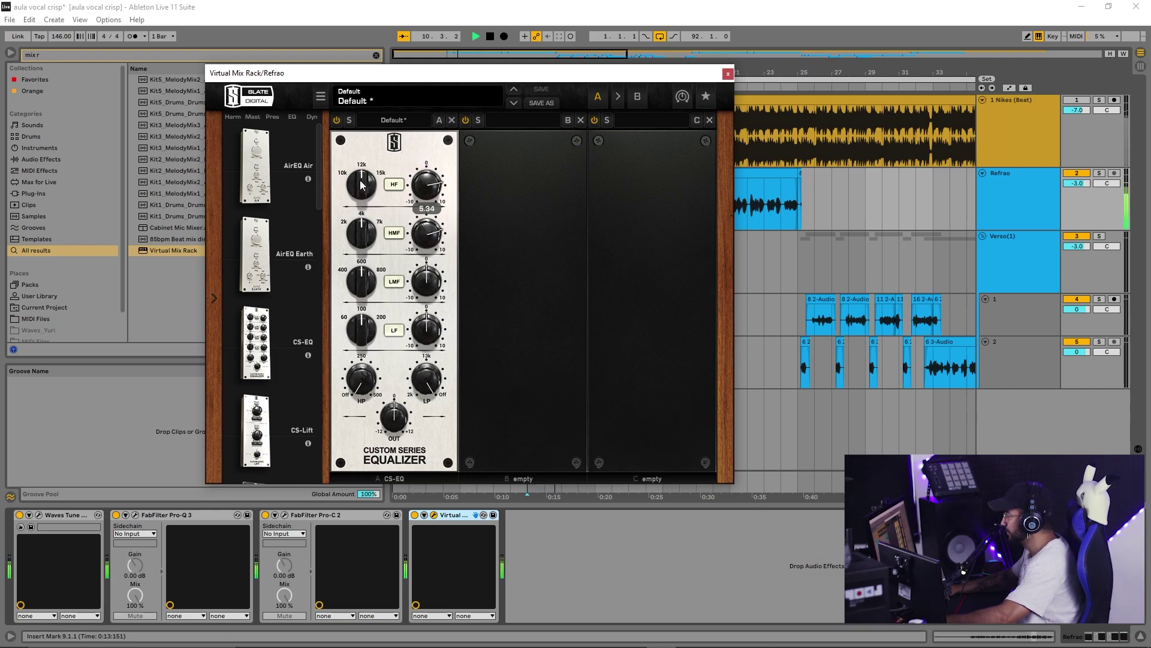
pyautogui.press('space')
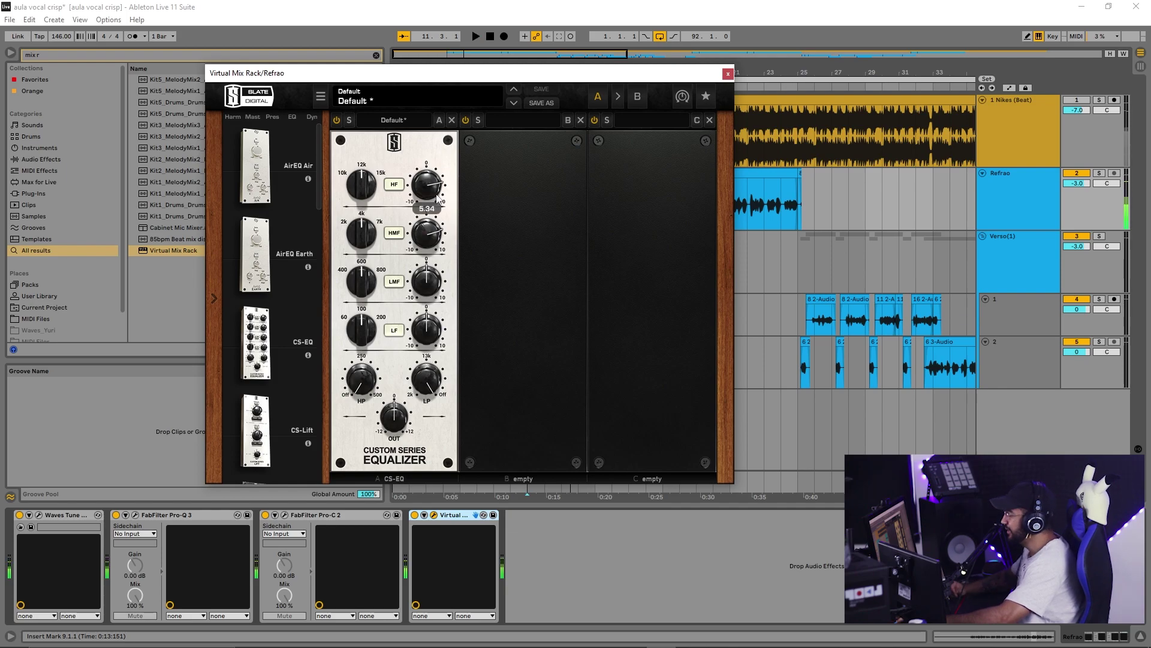
pyautogui.doubleClick(431, 187)
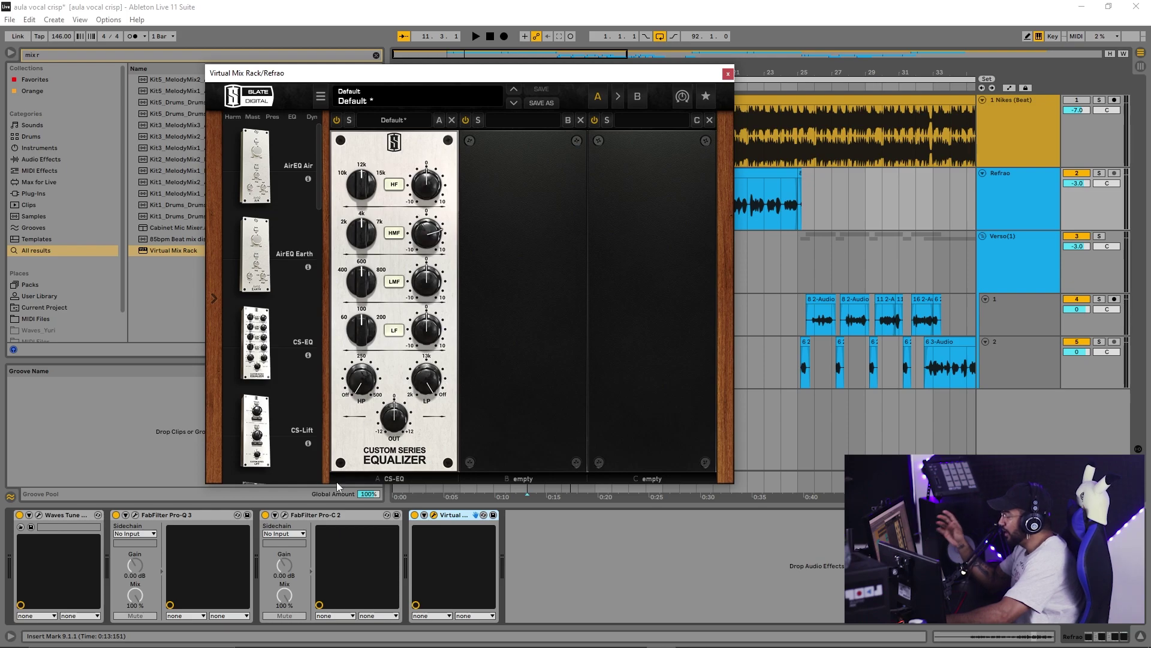
pyautogui.moveTo(433, 226)
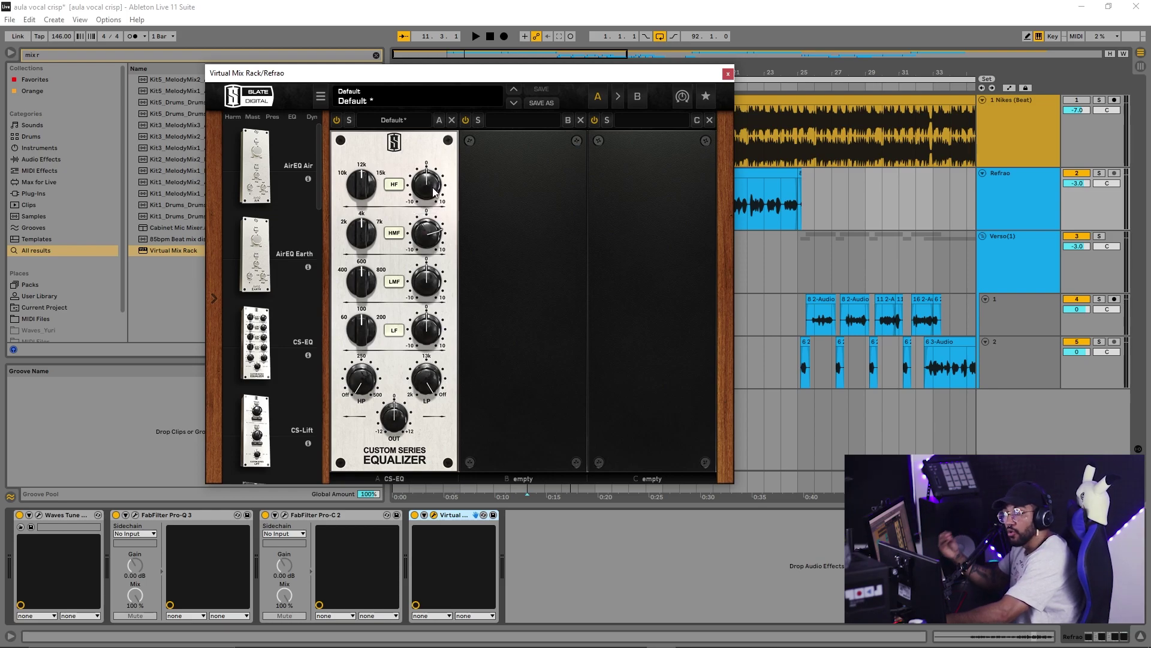
pyautogui.moveTo(439, 189)
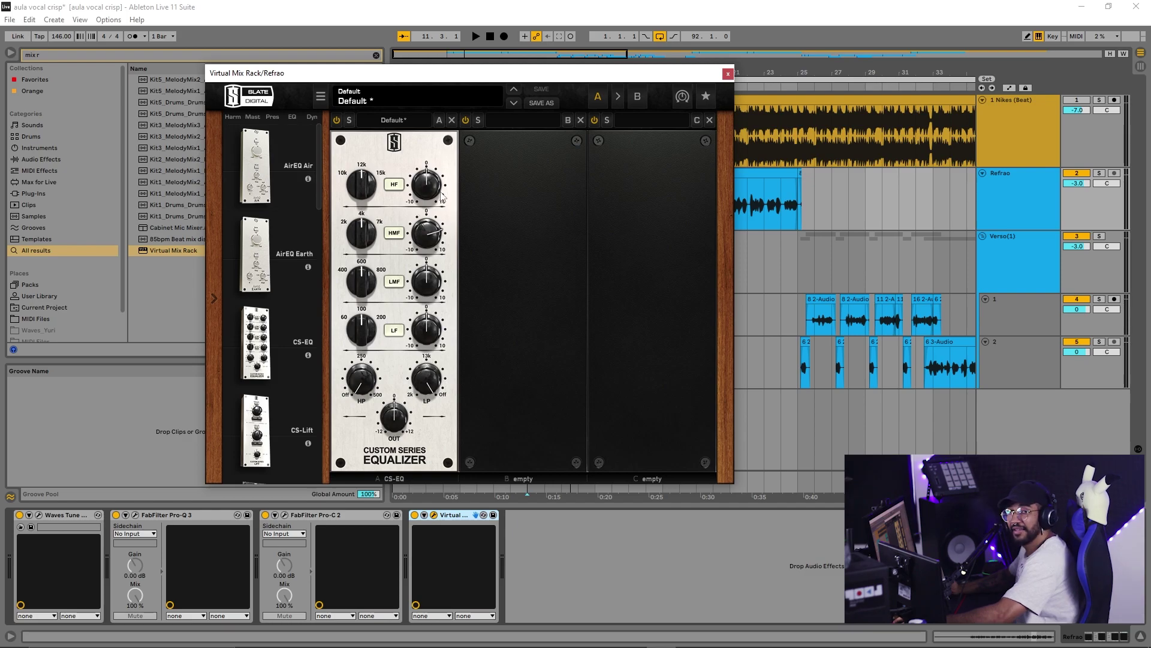
pyautogui.moveTo(433, 189)
pyautogui.mouseDown()
pyautogui.moveTo(434, 176)
pyautogui.moveTo(433, 186)
pyautogui.mouseUp()
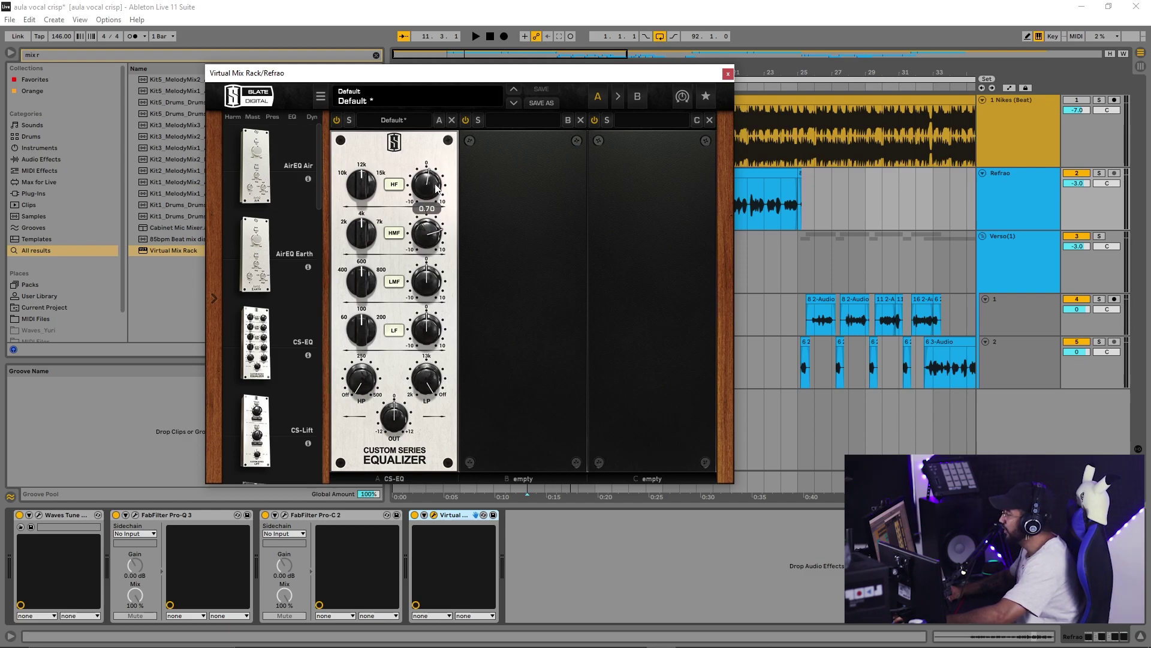
pyautogui.doubleClick(433, 188)
# Load the AirEQ Air module into the second slot of Virtual Mix Rack.
pyautogui.moveTo(255, 181); pyautogui.dragTo(528, 177)
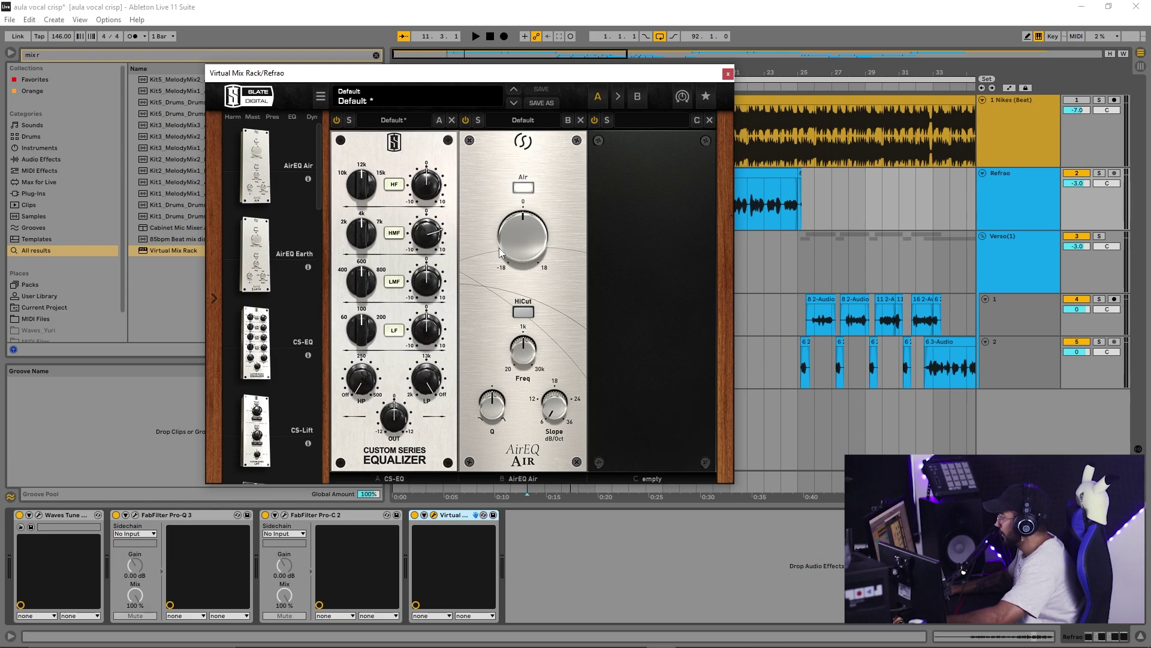
# Raise the AirEQ Air module's Air gain in two small increases while playing back the vocal.
pyautogui.moveTo(509, 243)
pyautogui.press('space')
pyautogui.moveTo(502, 247)
pyautogui.mouseDown()
pyautogui.moveTo(504, 226)
pyautogui.moveTo(505, 235)
pyautogui.mouseUp()
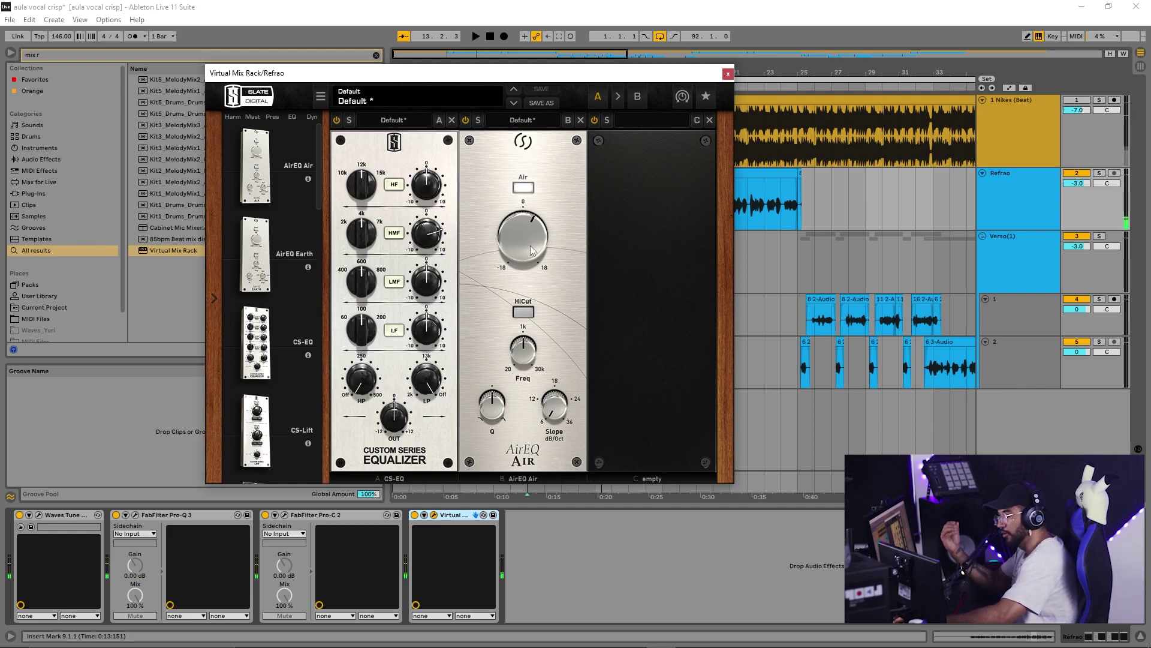
pyautogui.moveTo(533, 250)
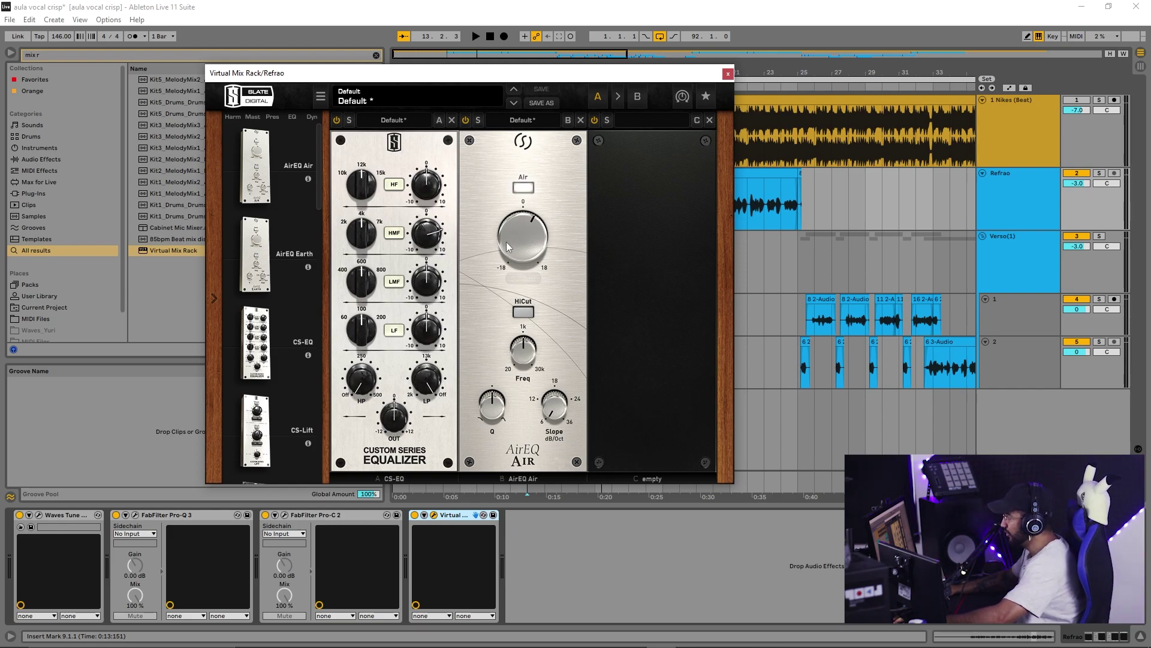
pyautogui.moveTo(511, 229); pyautogui.dragTo(511, 226)
pyautogui.press('space')
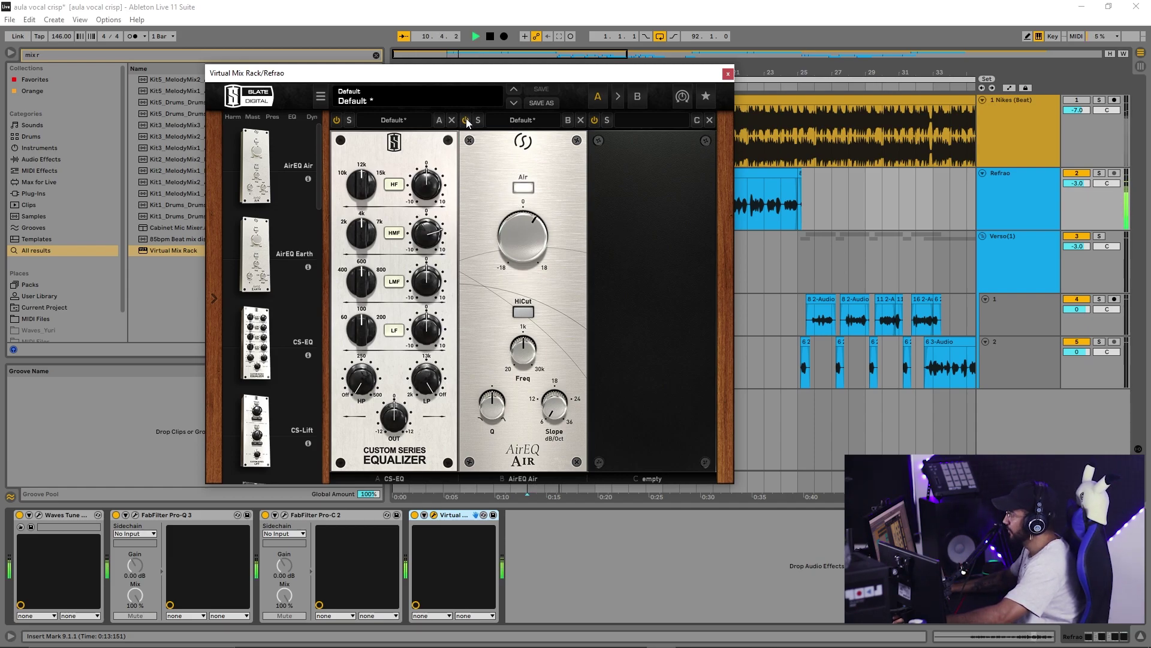
# Compare an HF boost on the CS-EQ against the AirEQ Air boost during playback, then reset the HF gain to 0.
pyautogui.press('space')
pyautogui.moveTo(426, 183); pyautogui.dragTo(425, 153)
pyautogui.press('space')
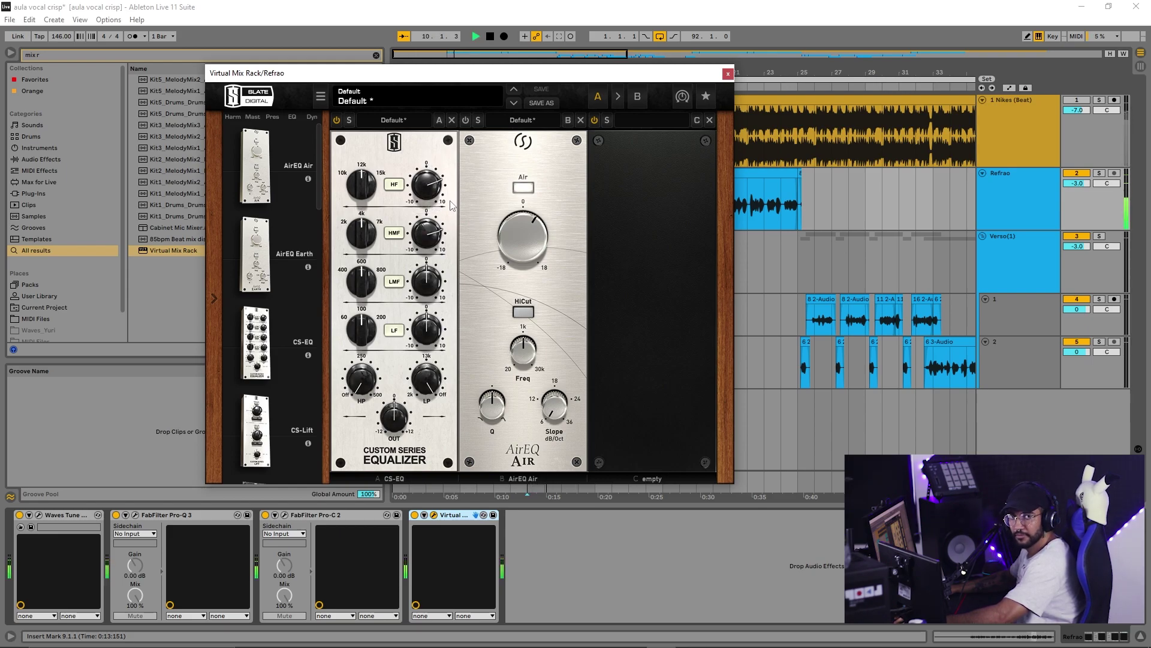
pyautogui.doubleClick(431, 184)
pyautogui.click(467, 121)
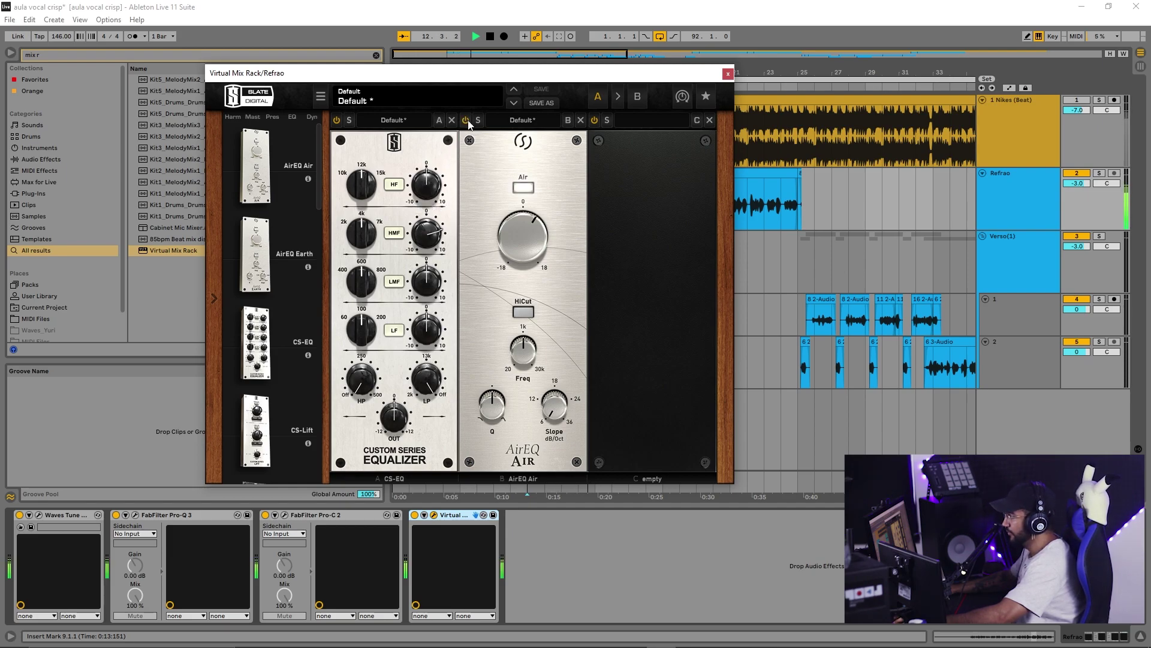
pyautogui.press('space')
# Reset the CS-EQ's HMF gain to 0 and bypass the CS-EQ module.
pyautogui.moveTo(506, 233)
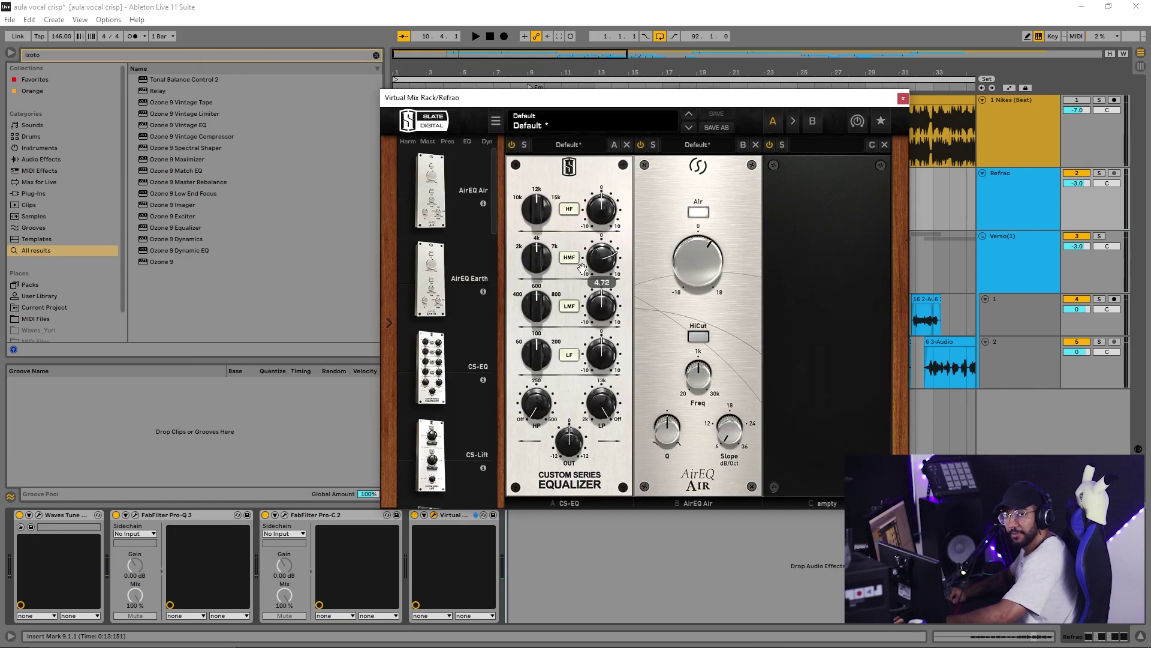
pyautogui.moveTo(597, 286)
pyautogui.doubleClick(602, 258)
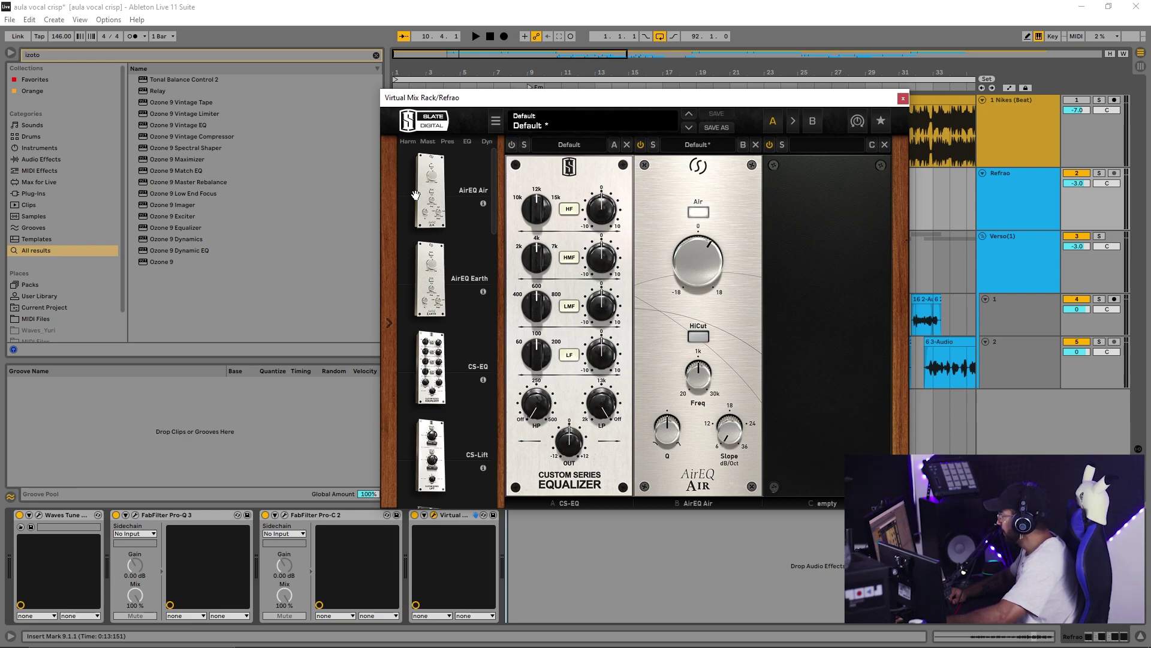
# Insert Ozone 9 Exciter before Virtual Mix Rack in the Refrao chain and arrange both plug-in windows so they are accessible.
pyautogui.moveTo(183, 217)
pyautogui.mouseDown()
pyautogui.moveTo(246, 313)
pyautogui.moveTo(289, 558)
pyautogui.moveTo(388, 577)
pyautogui.mouseUp()
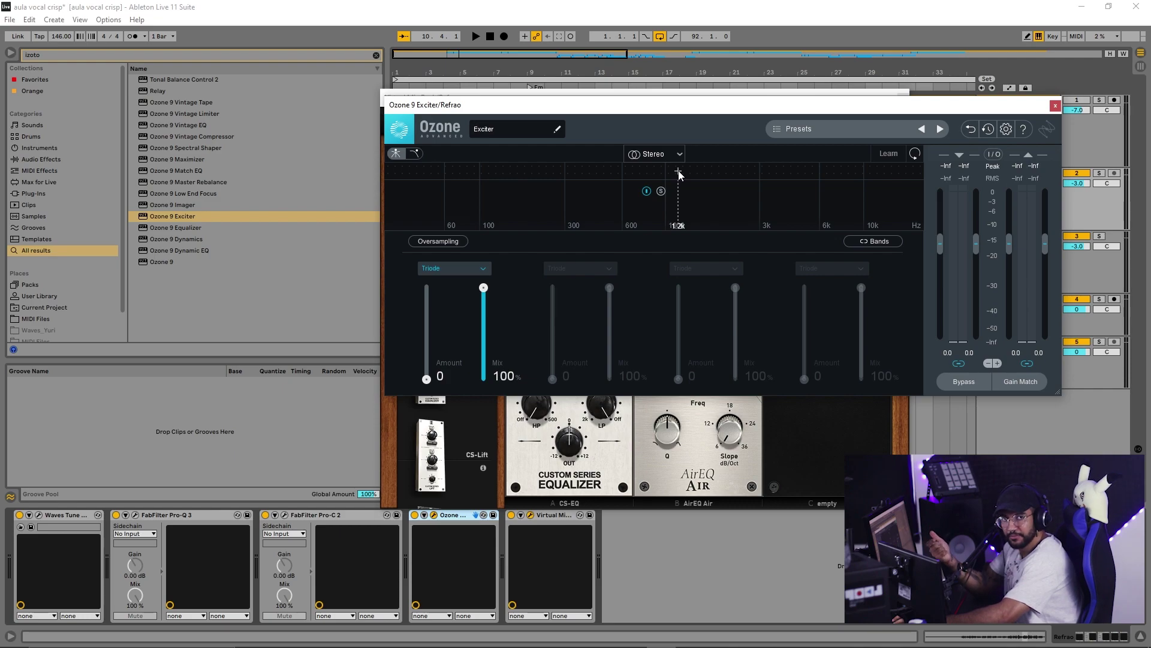
pyautogui.moveTo(693, 103); pyautogui.dragTo(738, 366)
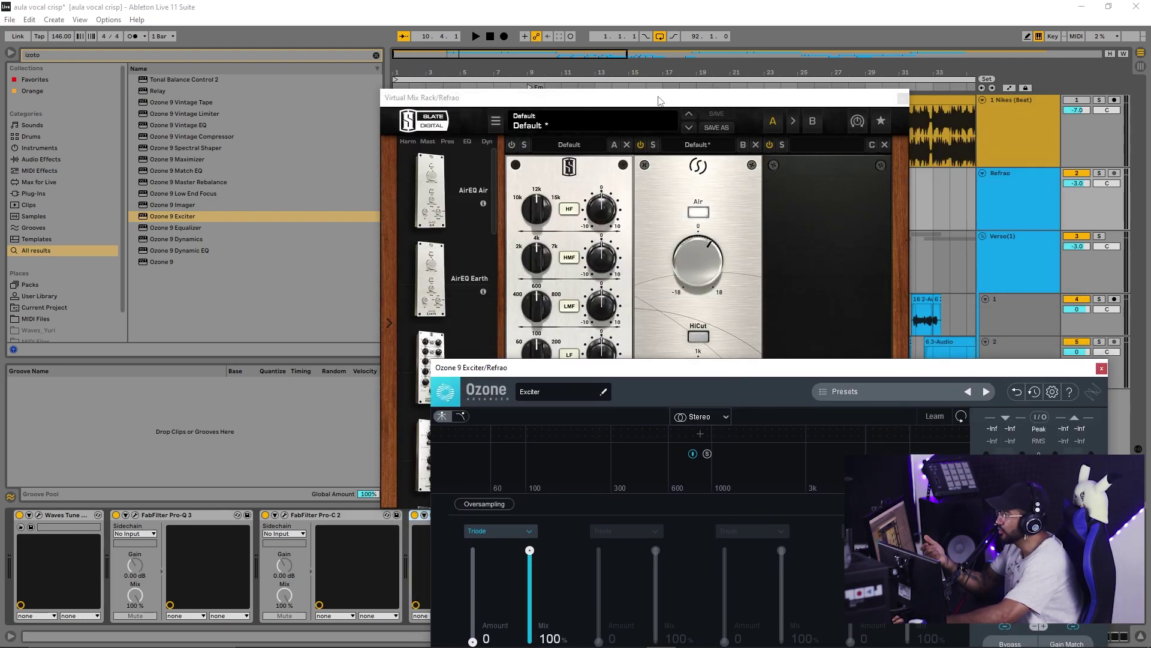
pyautogui.moveTo(660, 101); pyautogui.dragTo(629, 89)
pyautogui.moveTo(945, 367); pyautogui.dragTo(911, 203)
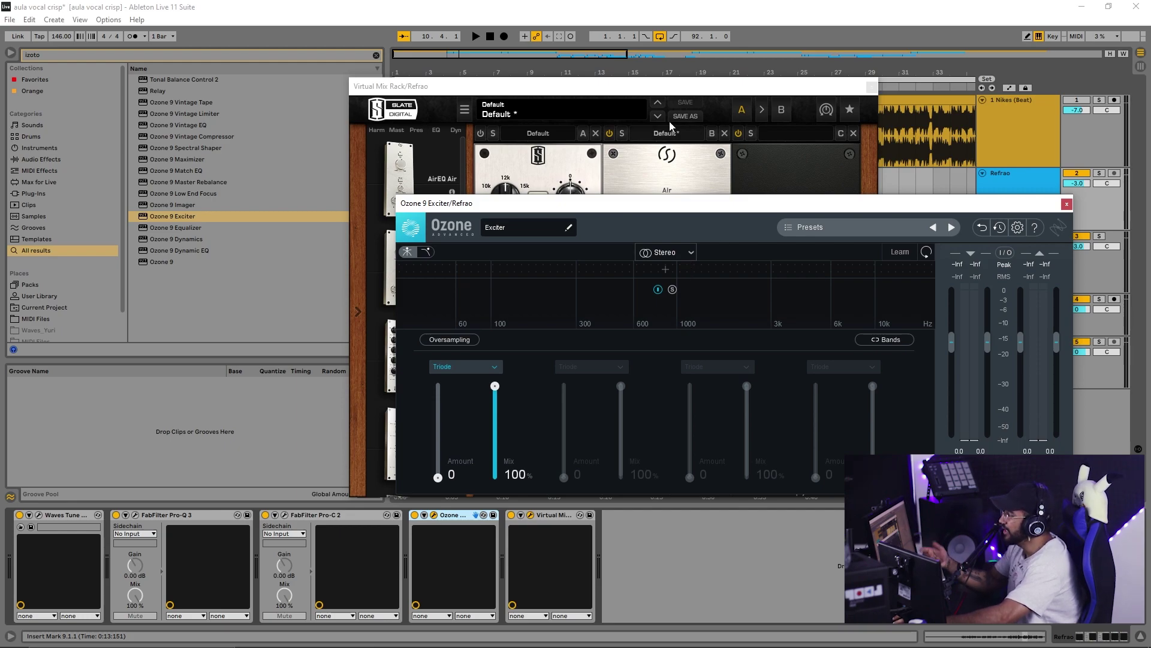
pyautogui.moveTo(628, 90); pyautogui.dragTo(512, 72)
pyautogui.moveTo(796, 206); pyautogui.dragTo(731, 191)
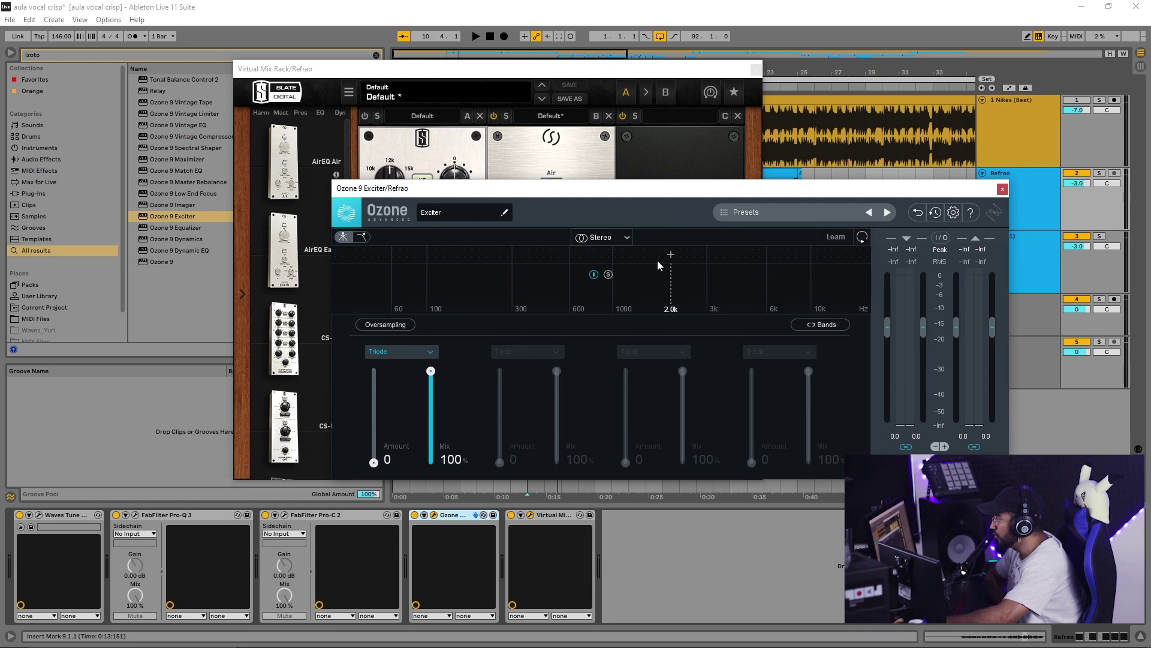
pyautogui.click(478, 72)
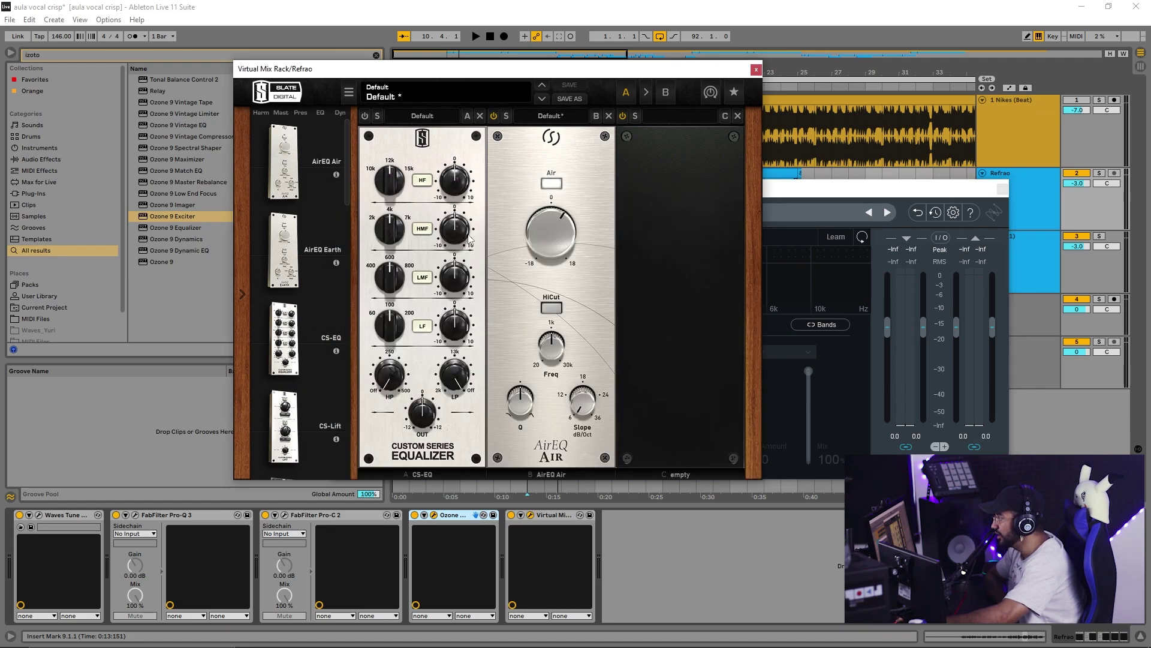
pyautogui.click(785, 196)
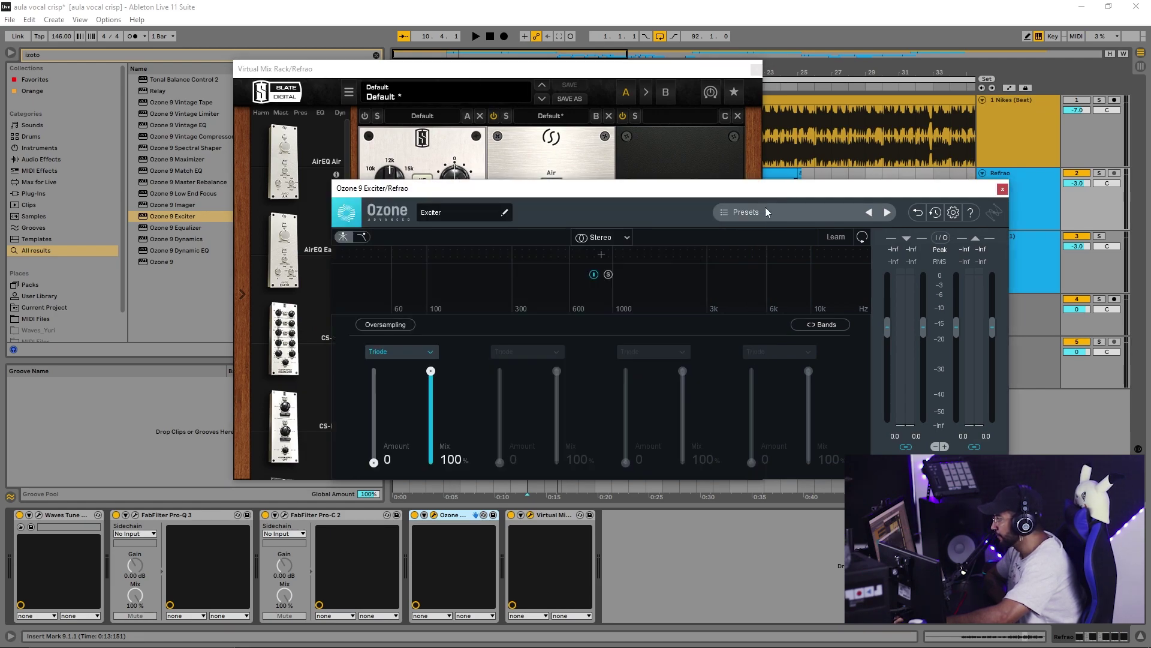
# Split the Exciter's spectrum into three bands by adding two crossovers, with the upper one at 6.1k.
pyautogui.click(660, 255)
pyautogui.click(751, 254)
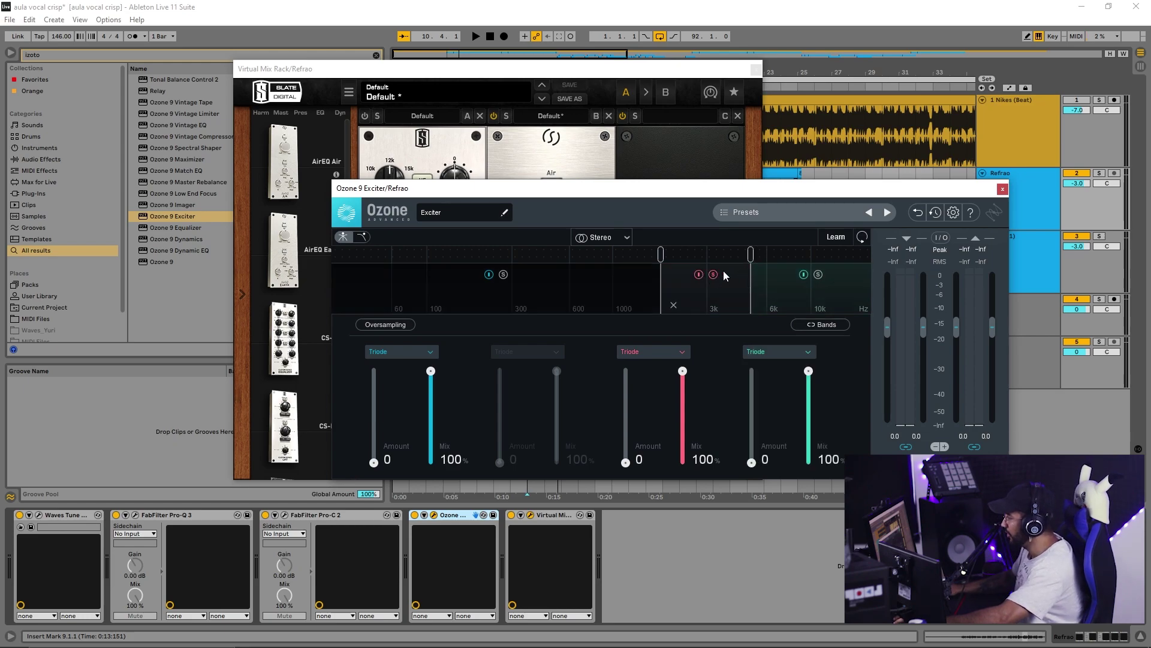
pyautogui.moveTo(754, 256); pyautogui.dragTo(768, 262)
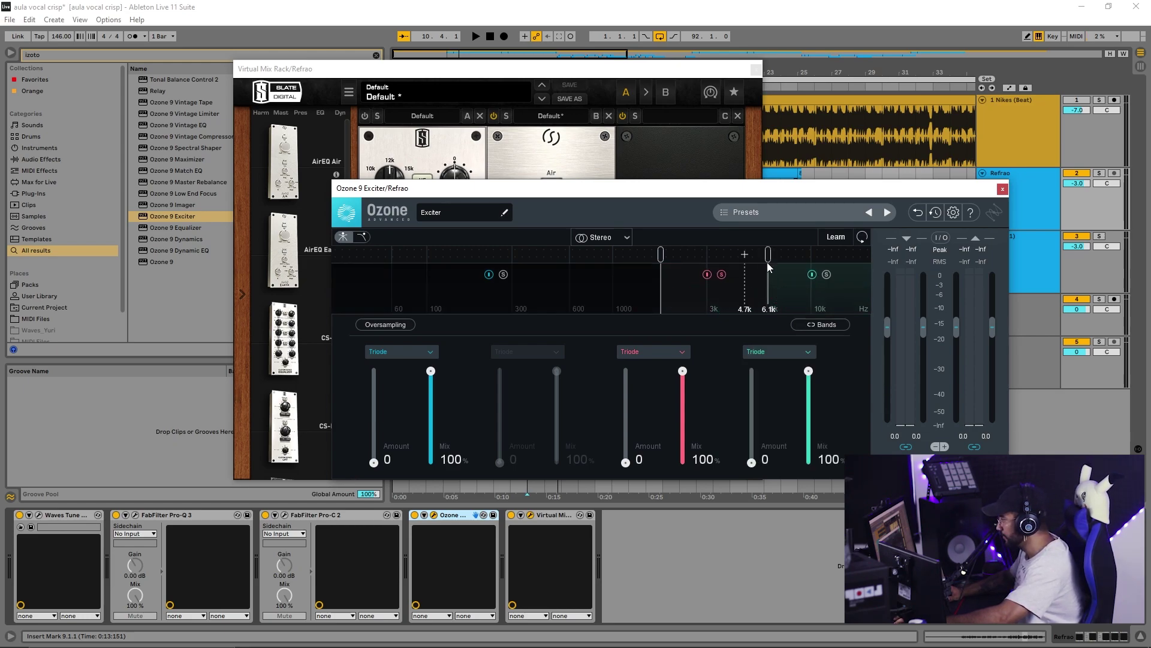
# Solo the Exciter's middle band and fine-tune its crossovers during playback, with the lower one at about 2k.
pyautogui.click(722, 275)
pyautogui.click(706, 563)
pyautogui.press('space')
pyautogui.moveTo(661, 256); pyautogui.dragTo(654, 257)
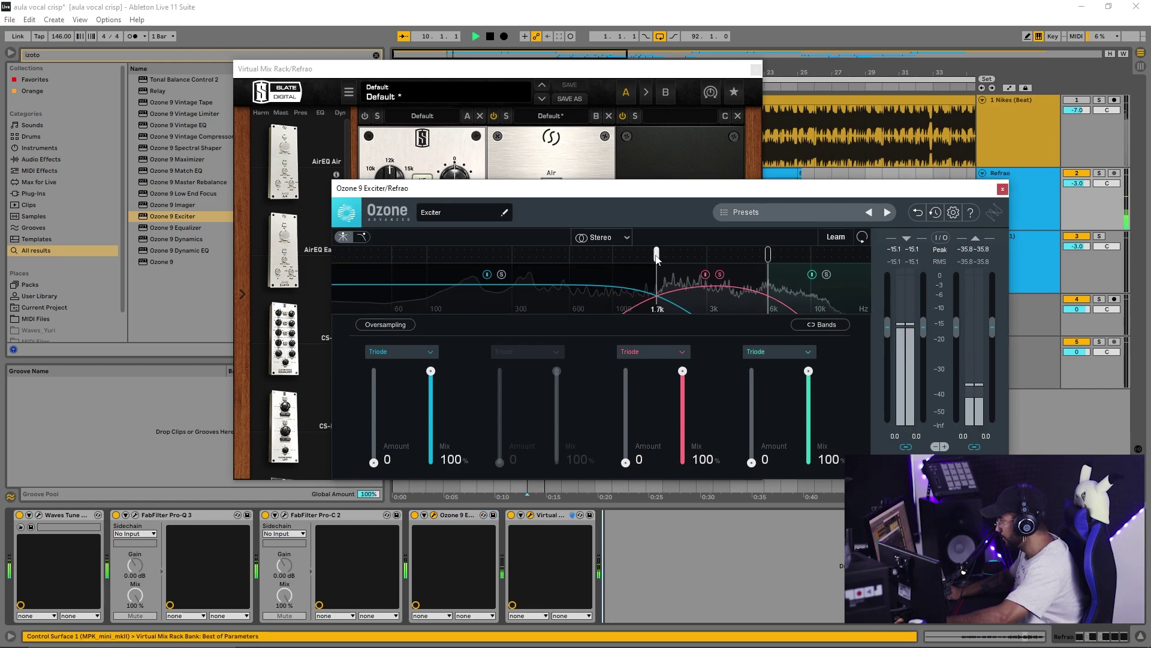
pyautogui.moveTo(768, 260); pyautogui.dragTo(772, 259)
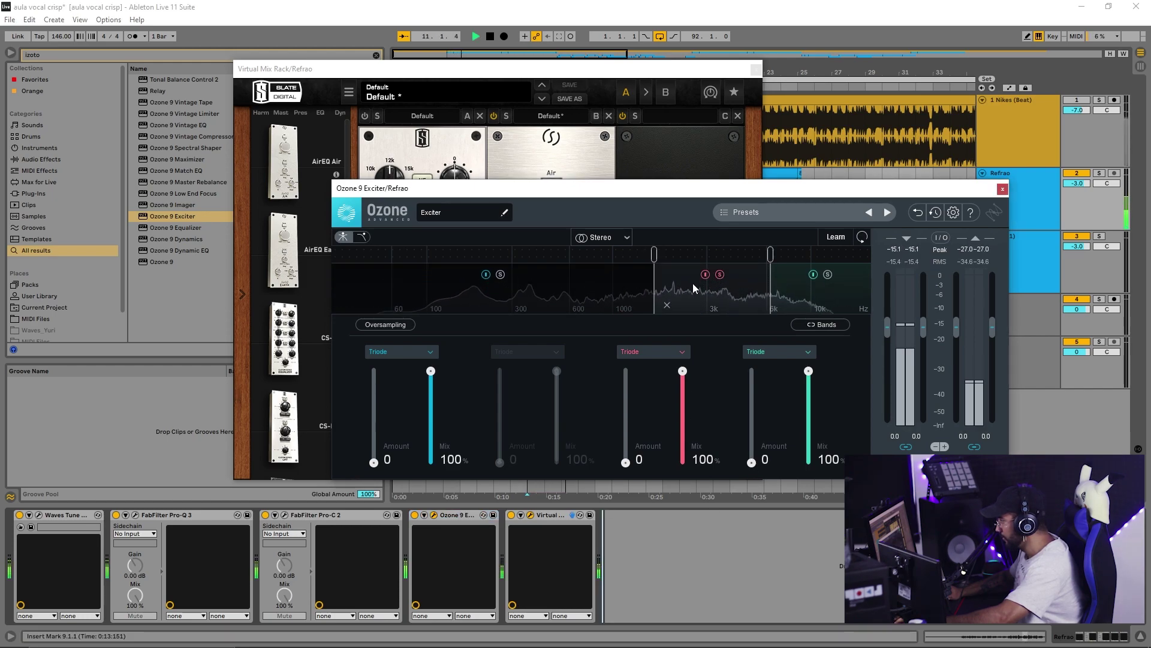
pyautogui.moveTo(658, 261); pyautogui.dragTo(672, 258)
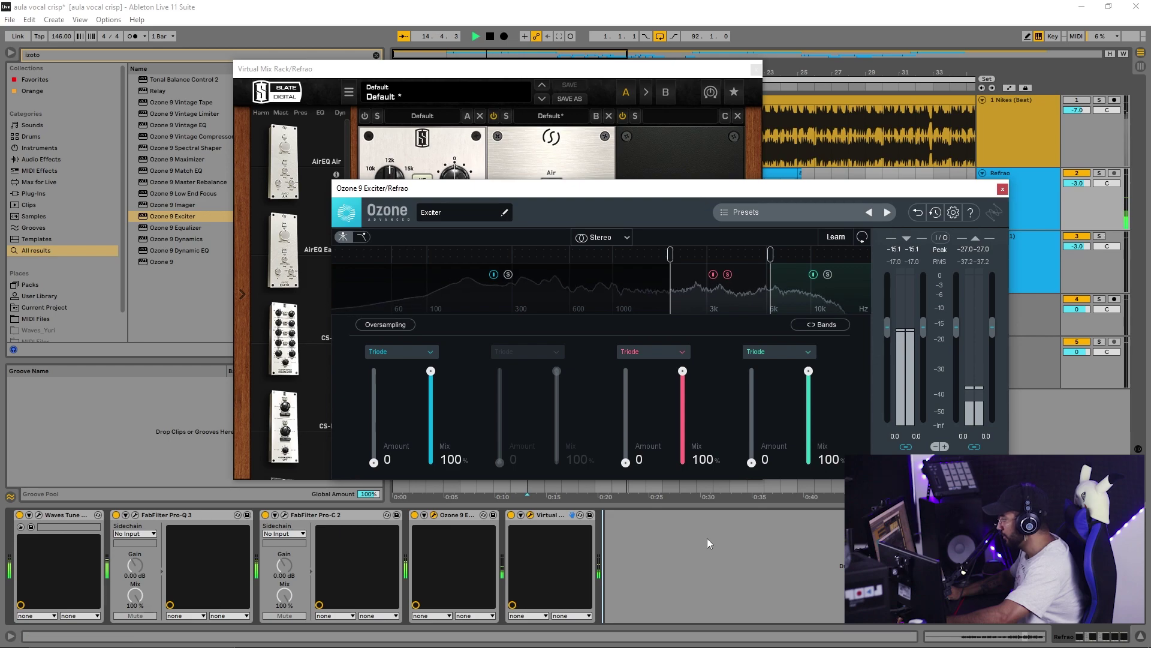
pyautogui.press('space')
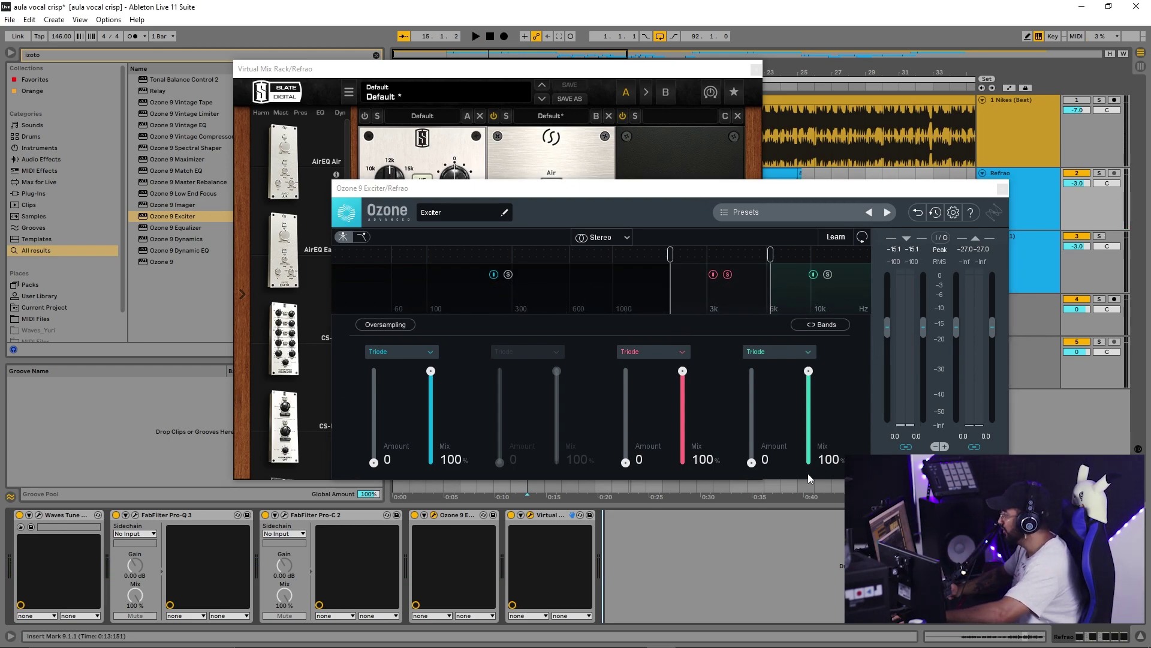
# Try a bell boost of 1.88 dB at 4005.5 Hz in Pro-Q 3 and delete that band.
pyautogui.click(135, 516)
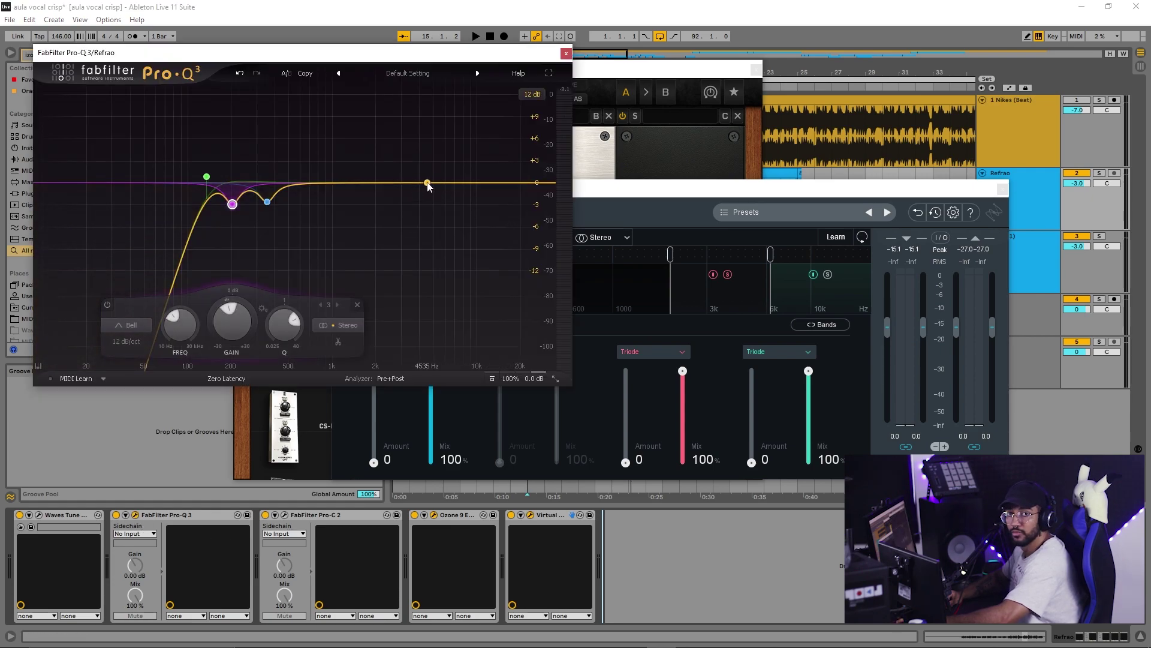
pyautogui.moveTo(429, 183); pyautogui.dragTo(420, 169)
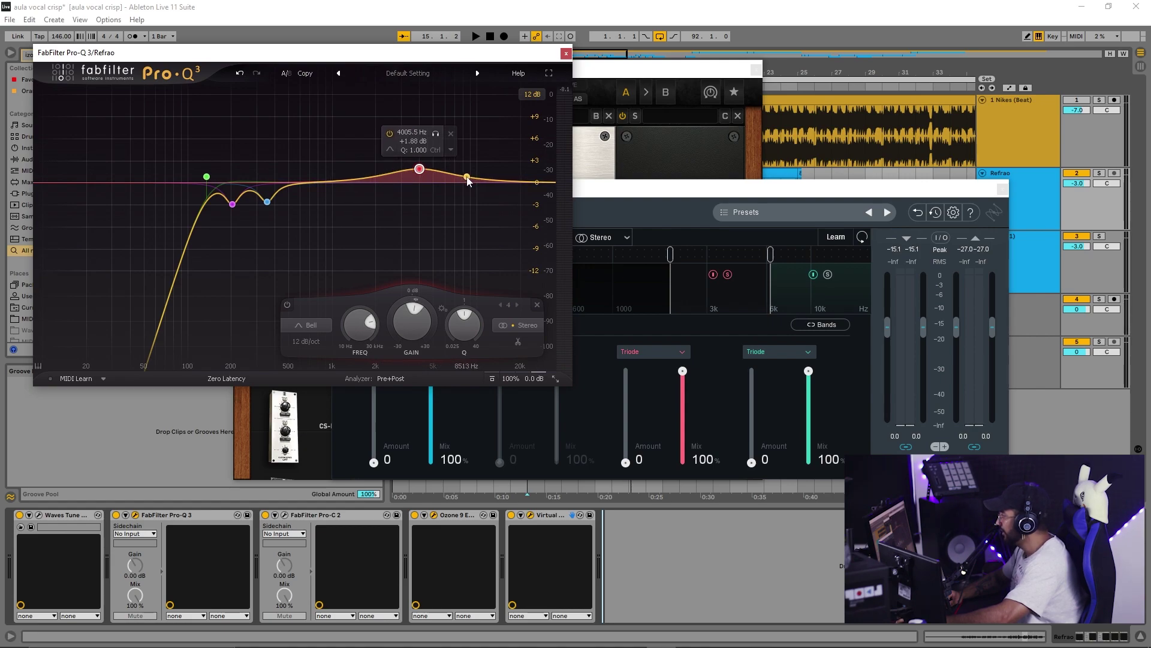
pyautogui.click(451, 134)
# Move the Exciter's upper crossover slightly higher to widen the middle band.
pyautogui.moveTo(771, 254); pyautogui.dragTo(778, 258)
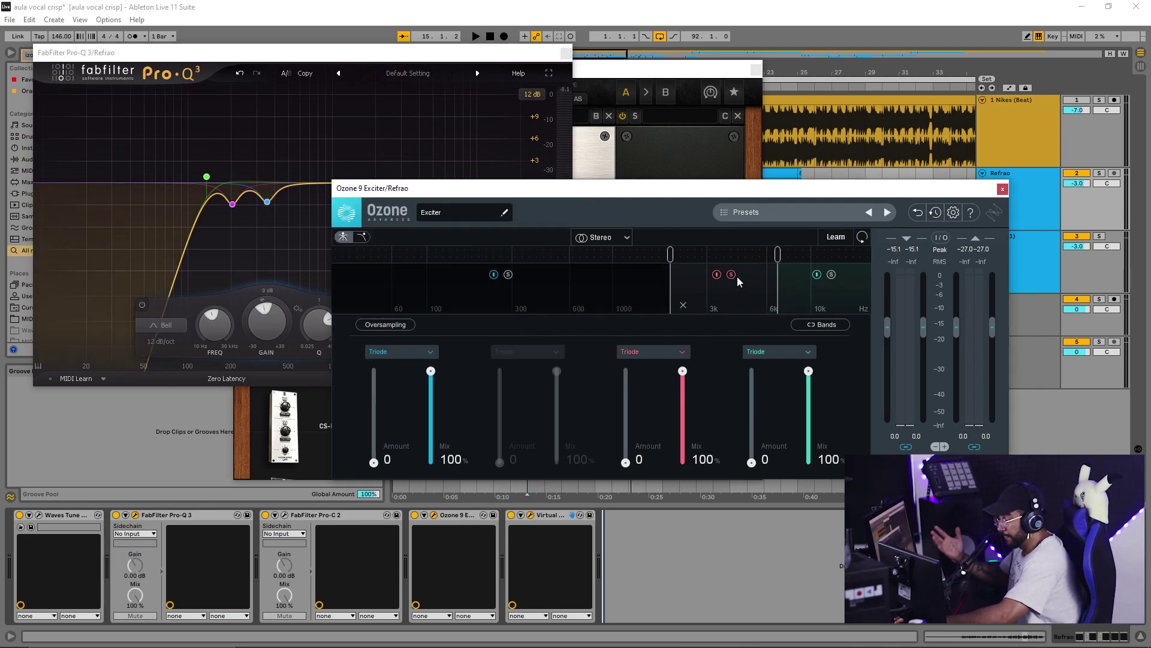
# Demonstrate a bell boost of 2.69 dB at 3641 Hz in Pro-Q 3 and remove it.
pyautogui.click(394, 98)
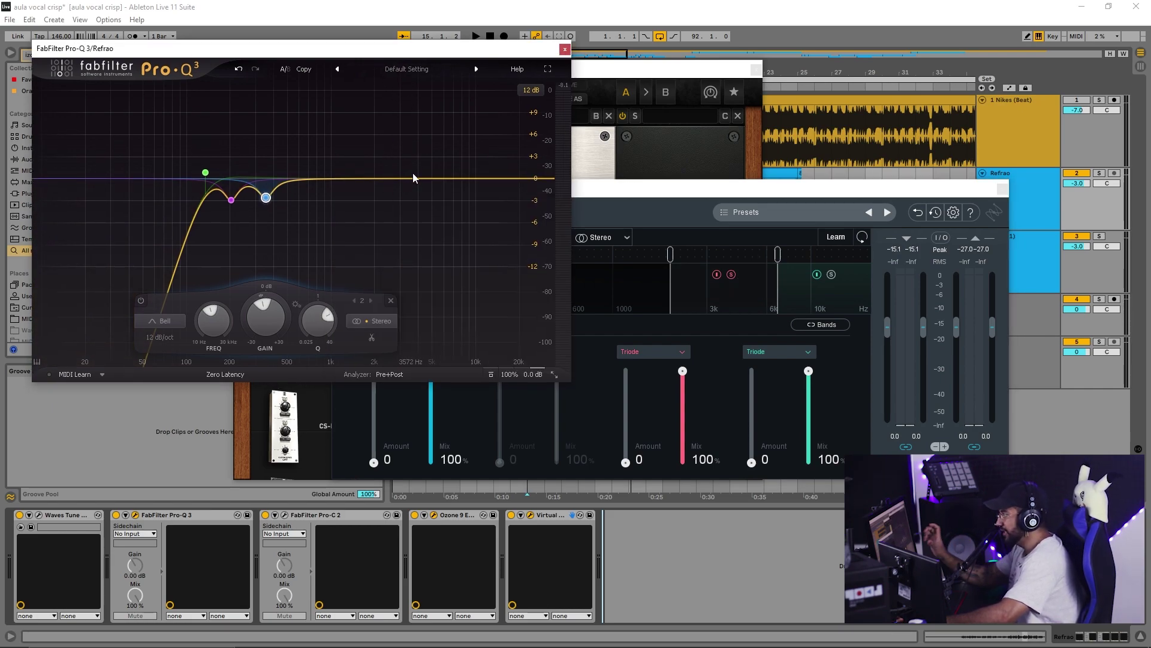
pyautogui.moveTo(412, 174); pyautogui.dragTo(412, 160)
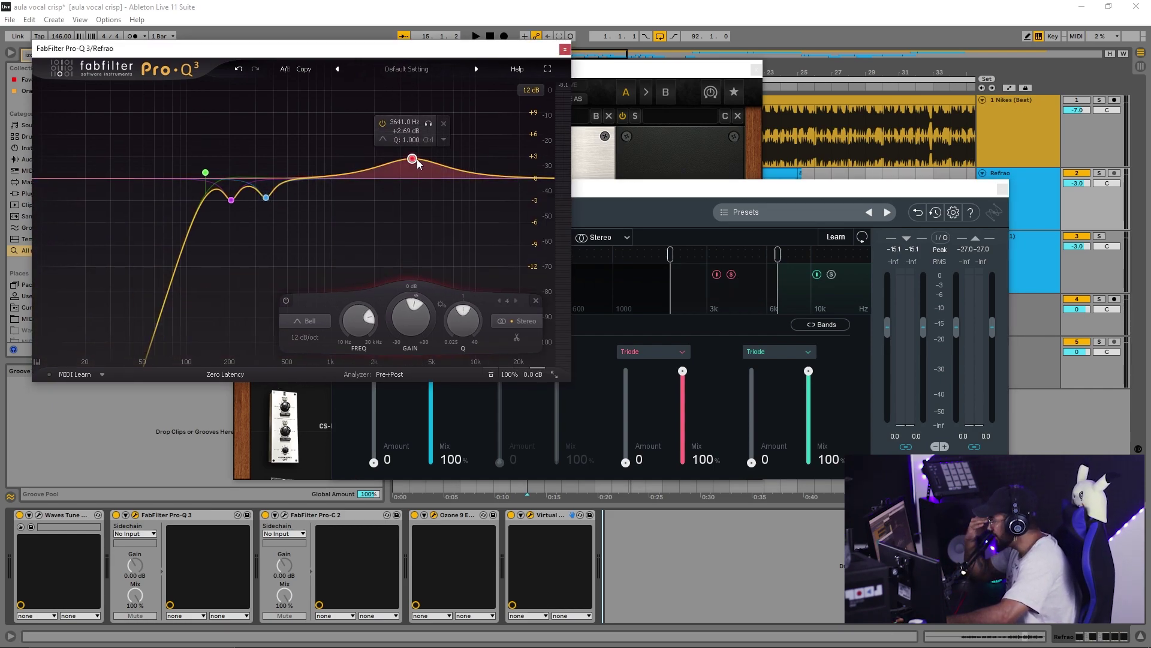
pyautogui.click(447, 123)
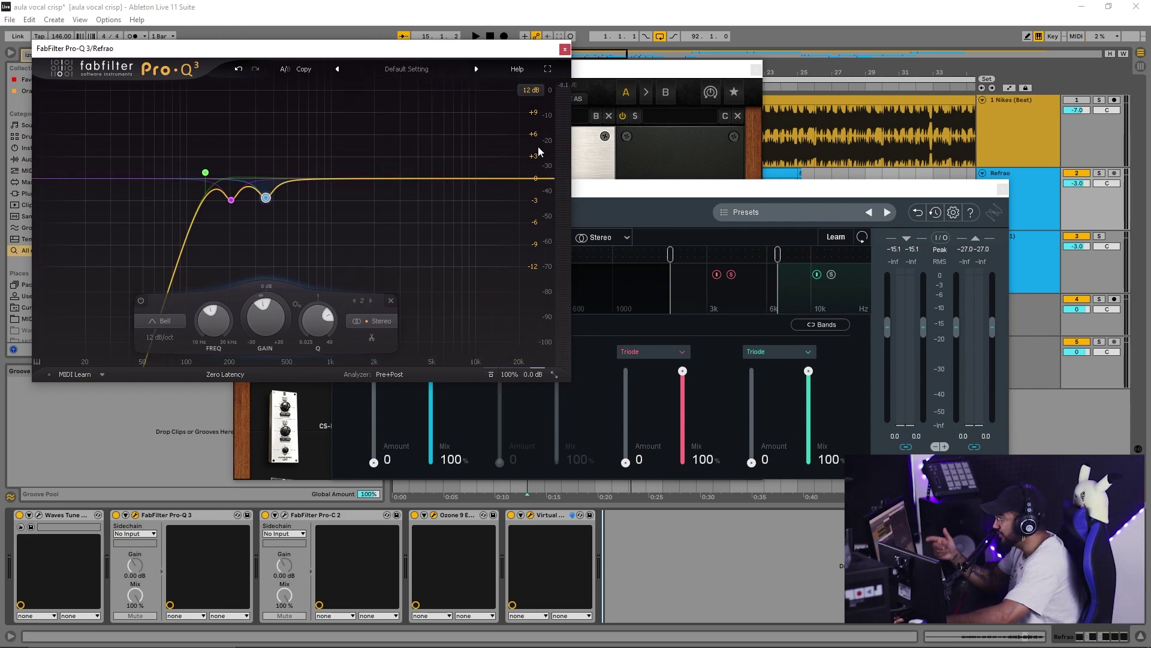
# Try the Retro mode on the Exciter's middle band with an amount of 11.7 and a 100% mix.
pyautogui.click(712, 196)
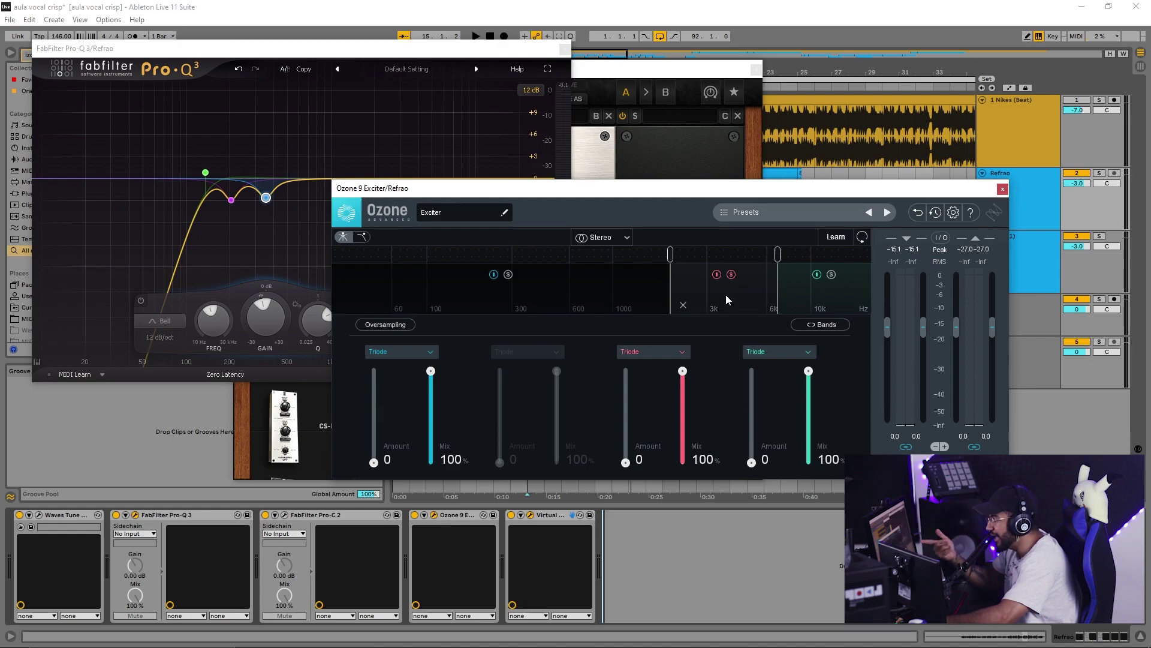
pyautogui.click(653, 350)
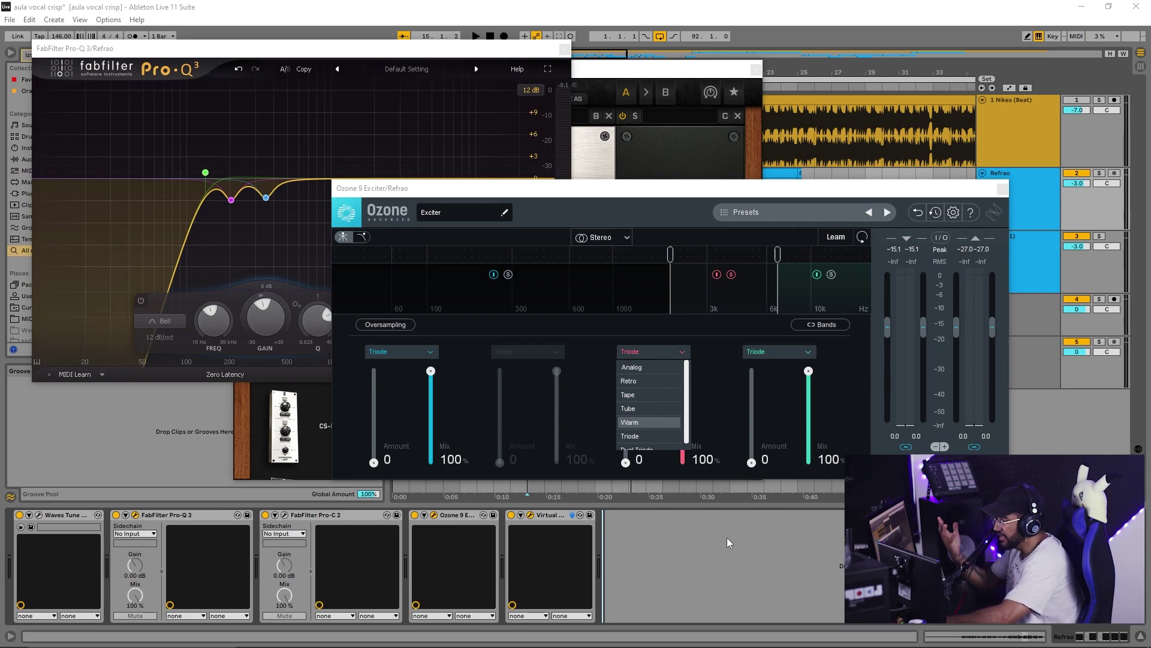
pyautogui.click(642, 382)
pyautogui.moveTo(630, 467); pyautogui.dragTo(711, 343)
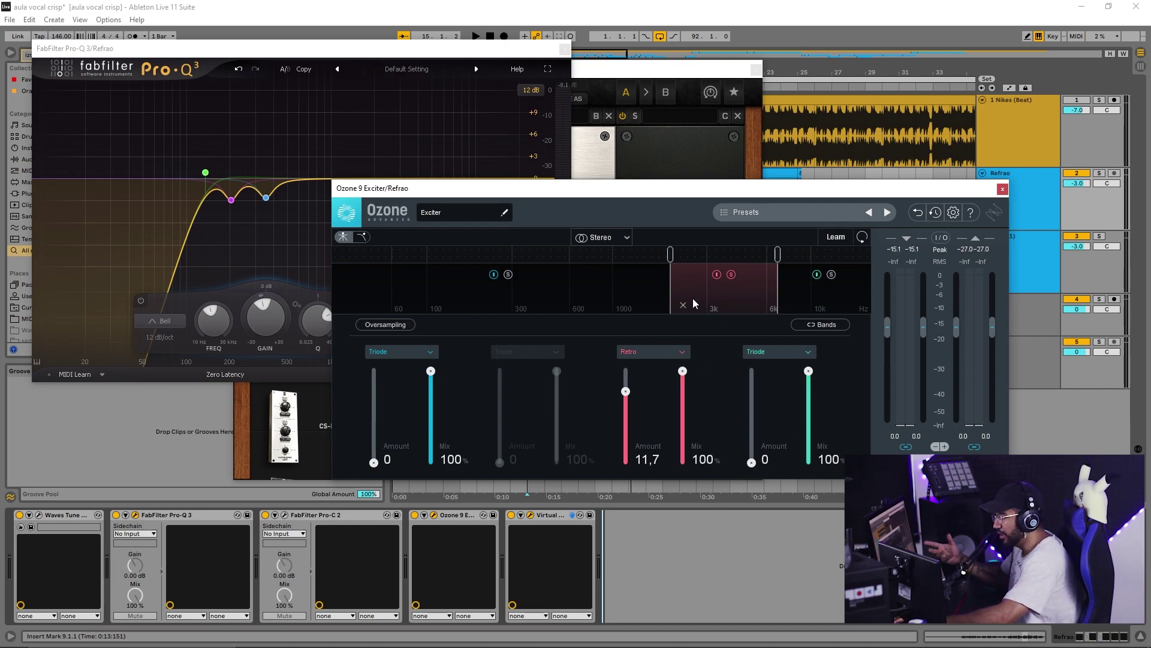
pyautogui.moveTo(686, 381)
pyautogui.mouseDown()
pyautogui.moveTo(683, 368)
pyautogui.moveTo(684, 406)
pyautogui.moveTo(684, 367)
pyautogui.mouseUp()
pyautogui.press('space')
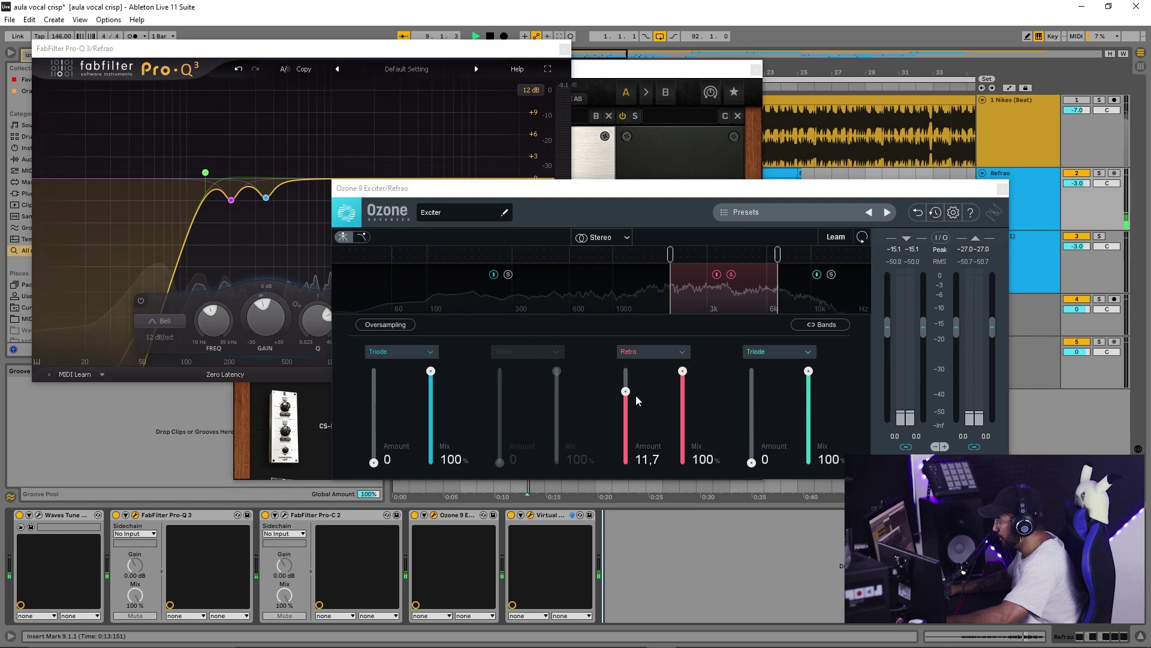
# Switch the Exciter's middle band to Tape with an amount of 12.0 and a mix of 57.5% during playback.
pyautogui.moveTo(626, 396); pyautogui.dragTo(625, 402)
pyautogui.click(638, 353)
pyautogui.click(650, 390)
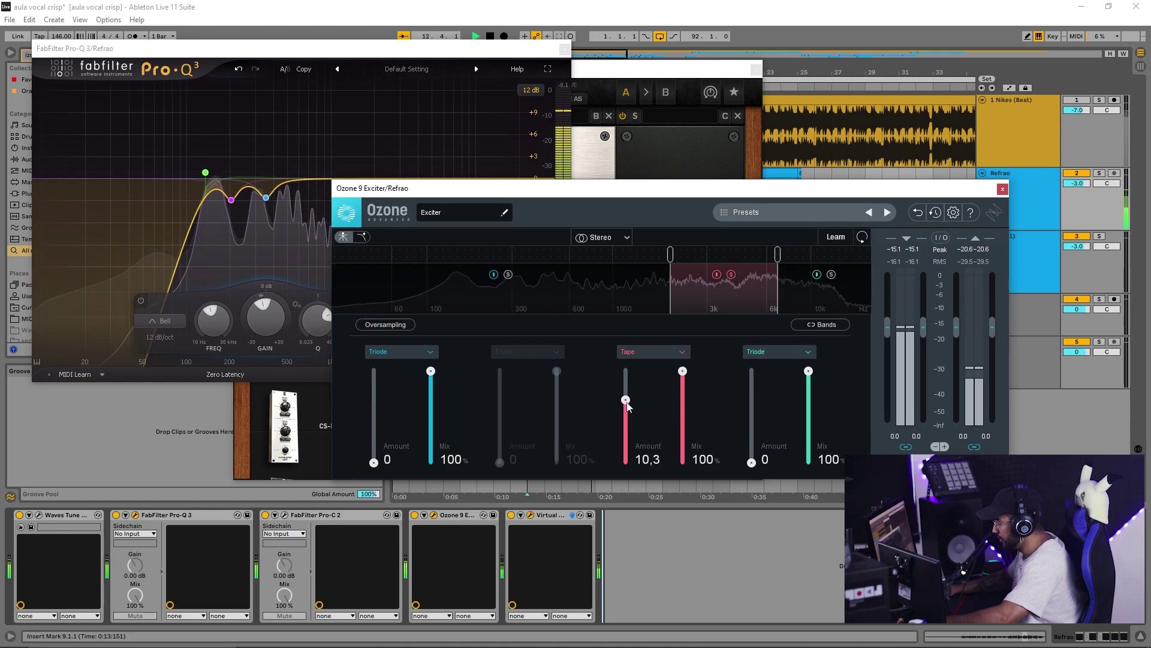
pyautogui.moveTo(683, 372); pyautogui.dragTo(627, 392)
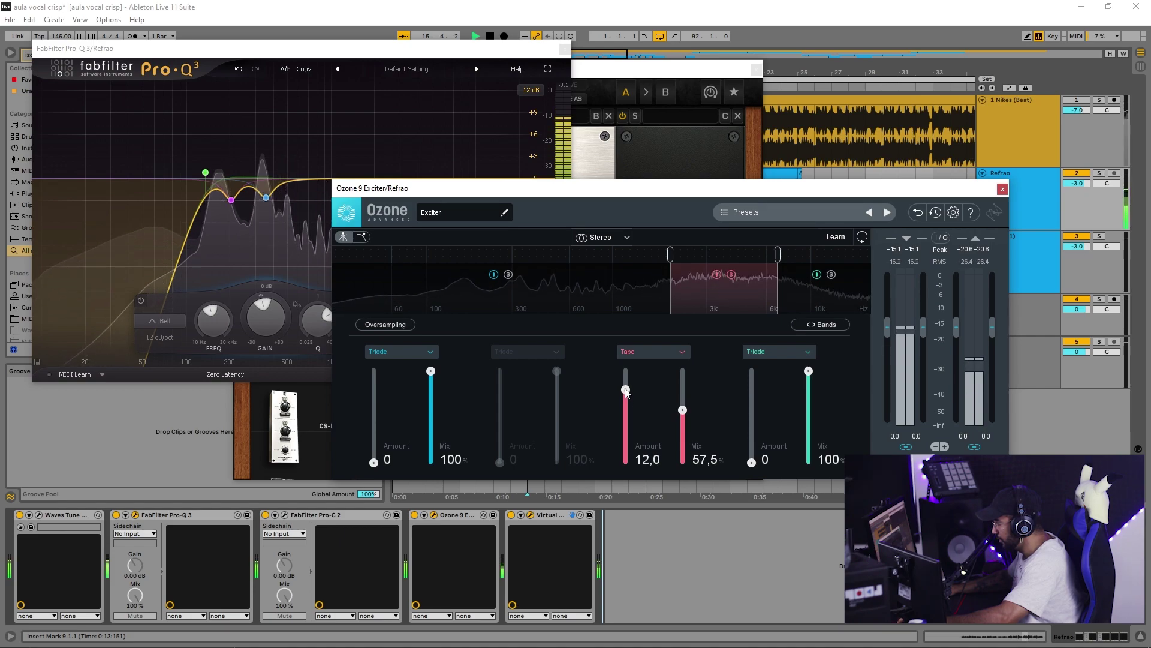
# Compare the vocal with the Exciter's middle band disabled and enabled, leaving the band on and playback stopped.
pyautogui.click(717, 275)
pyautogui.press('space')
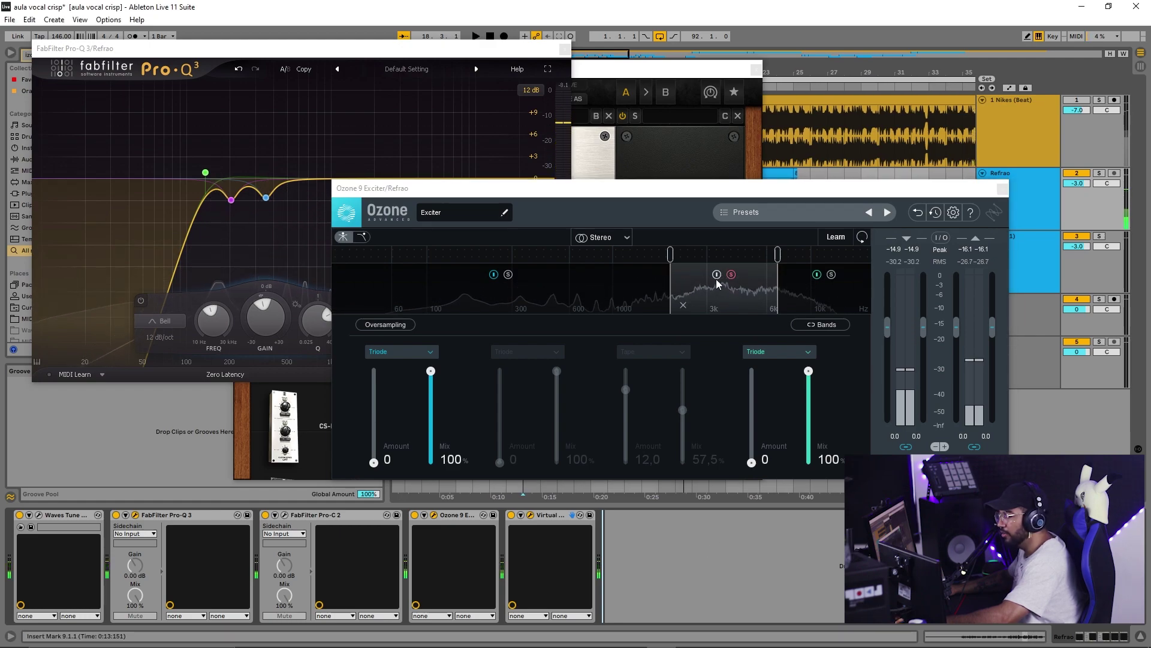
pyautogui.press('space')
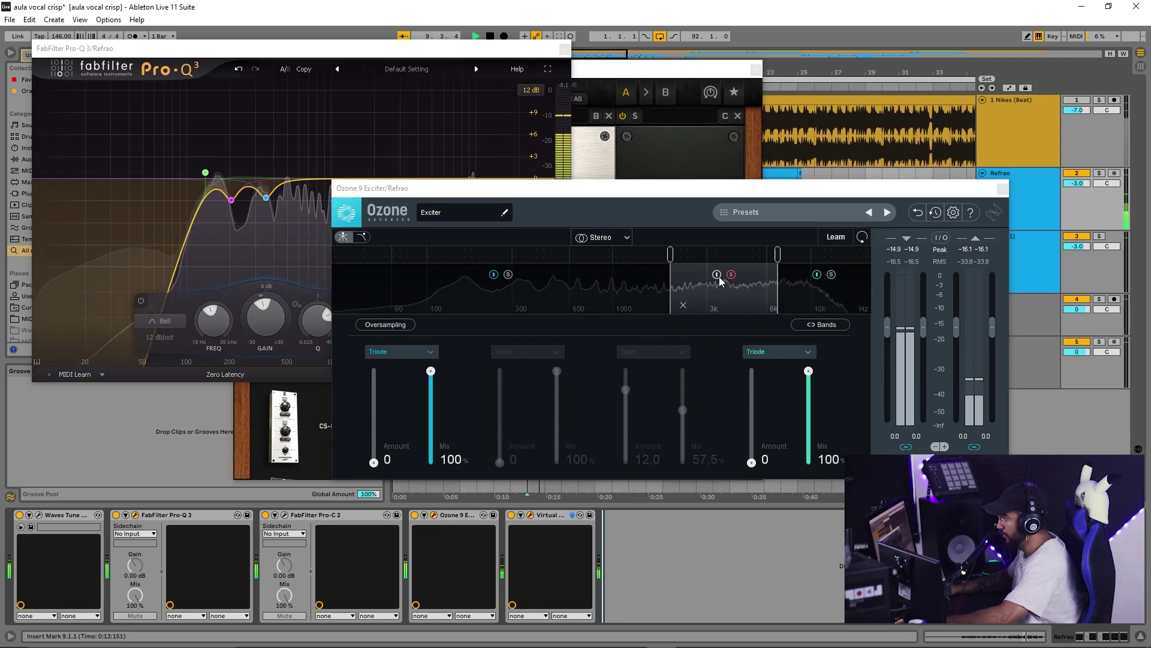
pyautogui.click(717, 275)
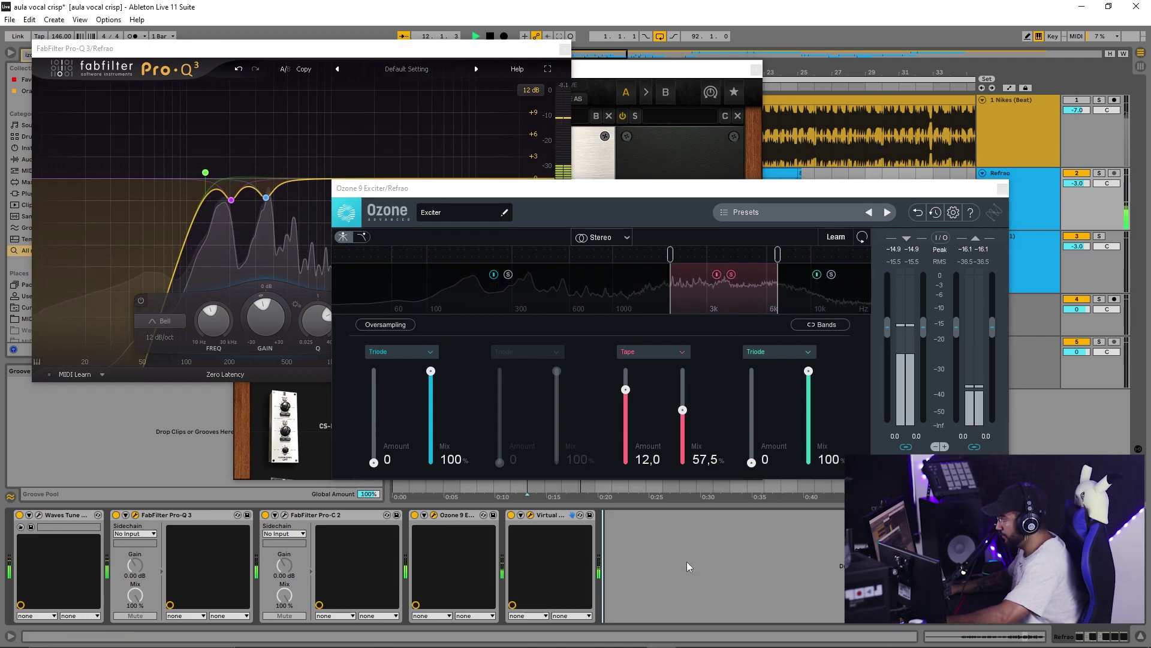
pyautogui.press('space')
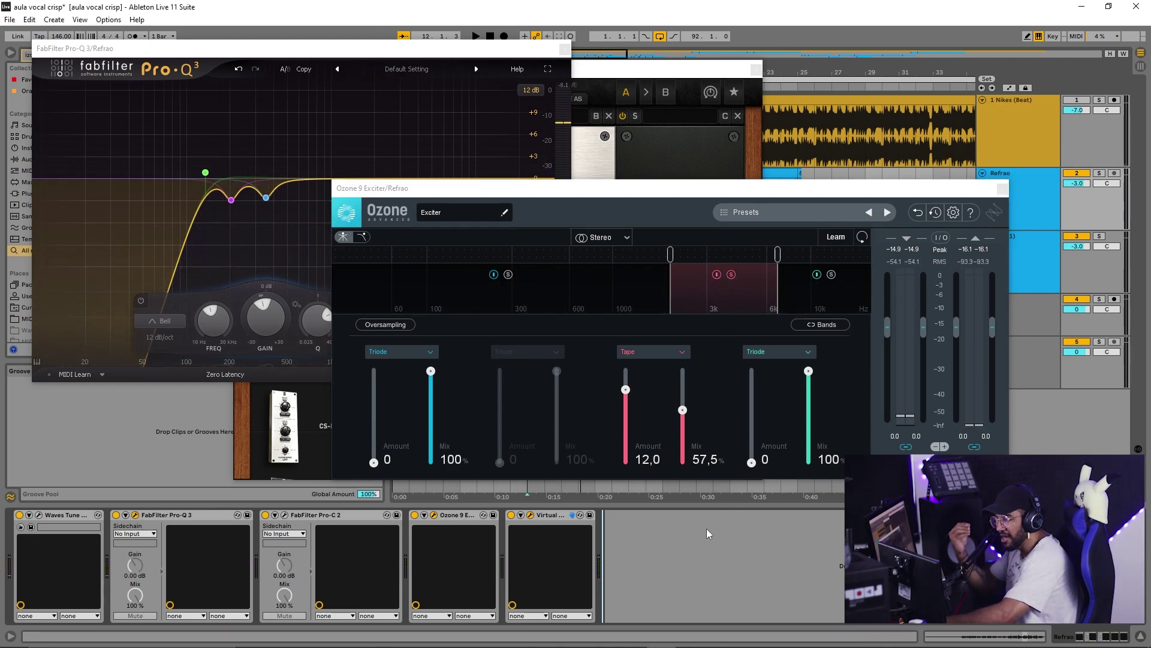
# Compare the vocal during playback with the Exciter's Tape band disabled and enabled, leaving the band on.
pyautogui.click(760, 275)
pyautogui.click(717, 275)
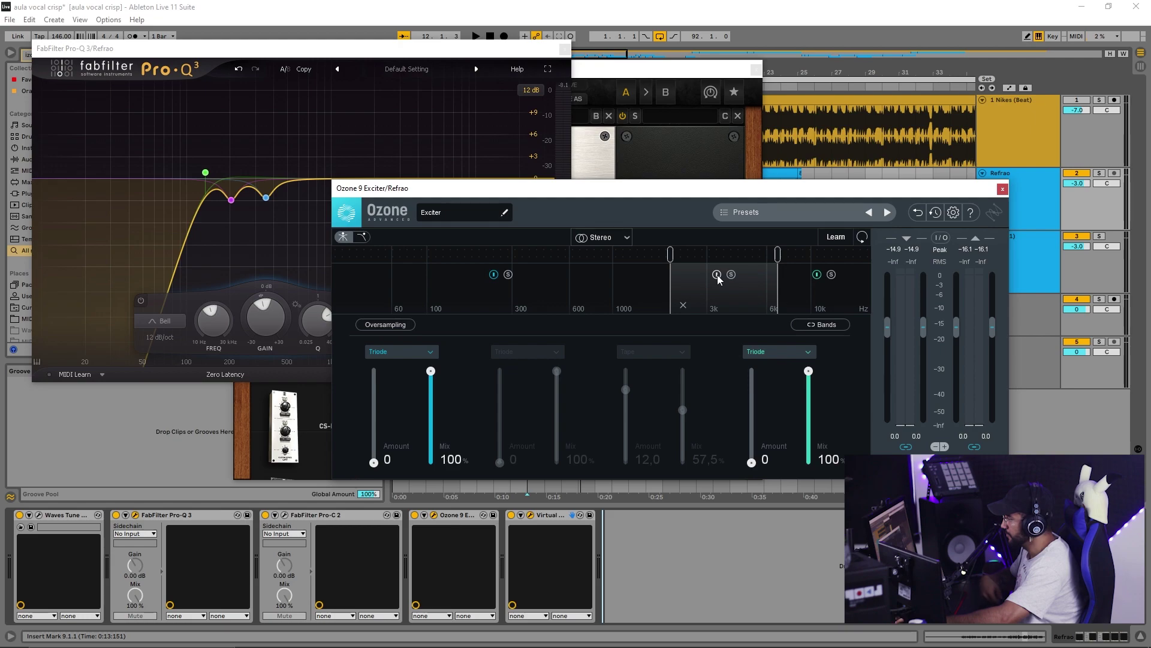
pyautogui.click(703, 560)
pyautogui.press('space')
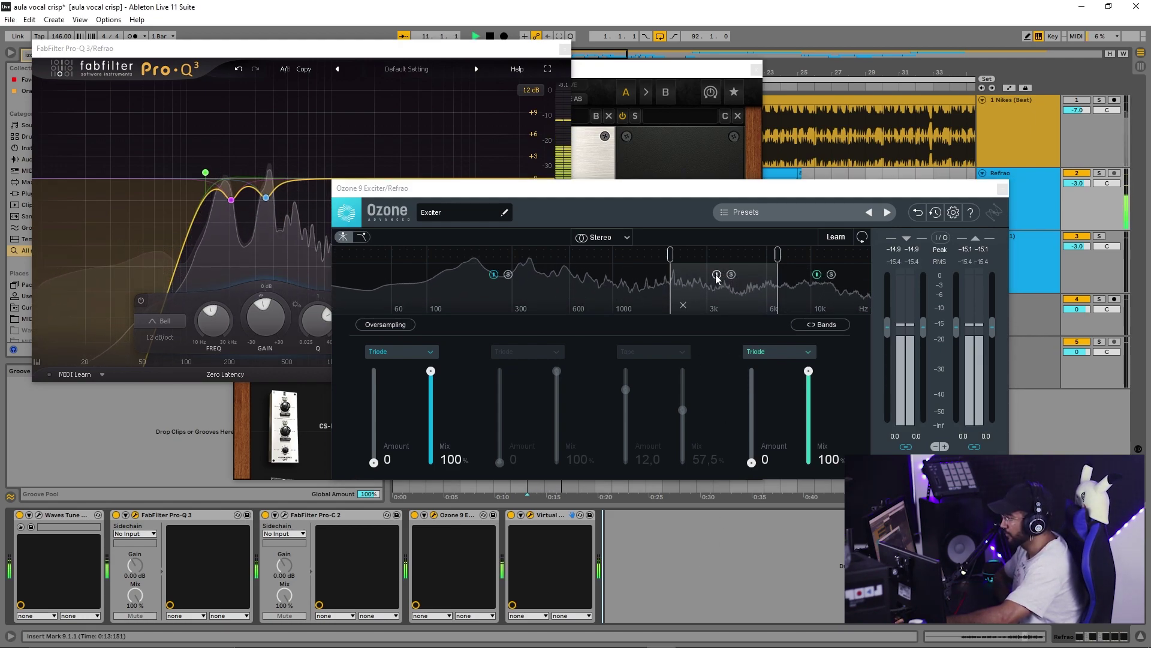
pyautogui.click(717, 275)
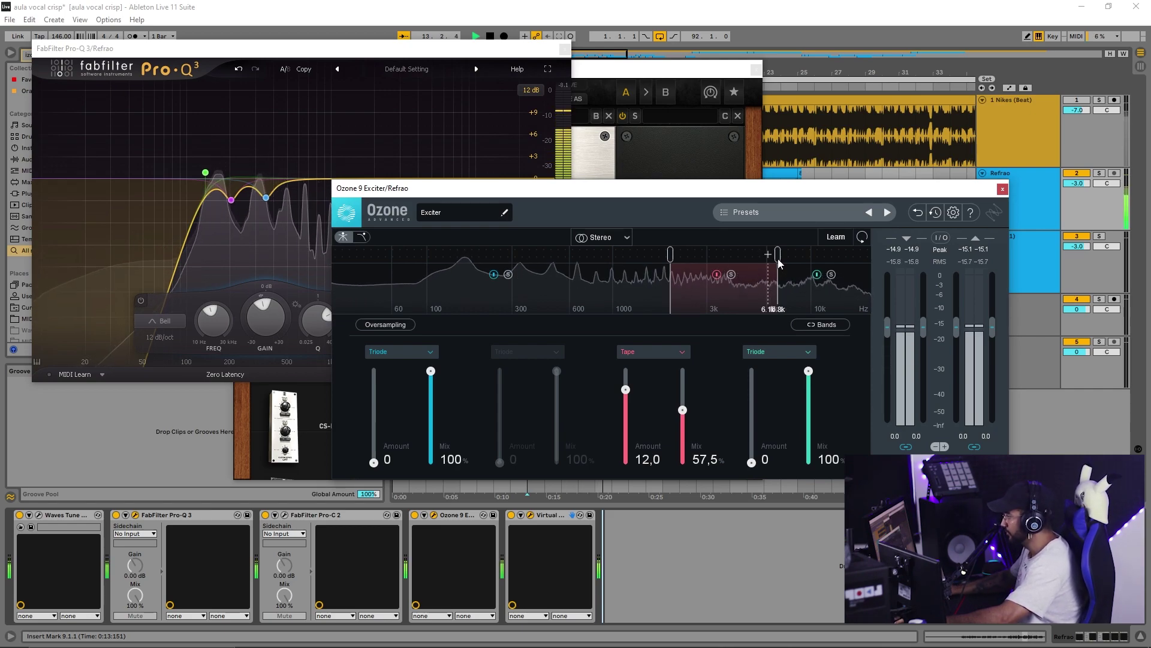
# Lower the upper crossover of the Exciter's Tape band to about 6.6 kHz and stop playback.
pyautogui.moveTo(779, 264); pyautogui.dragTo(774, 258)
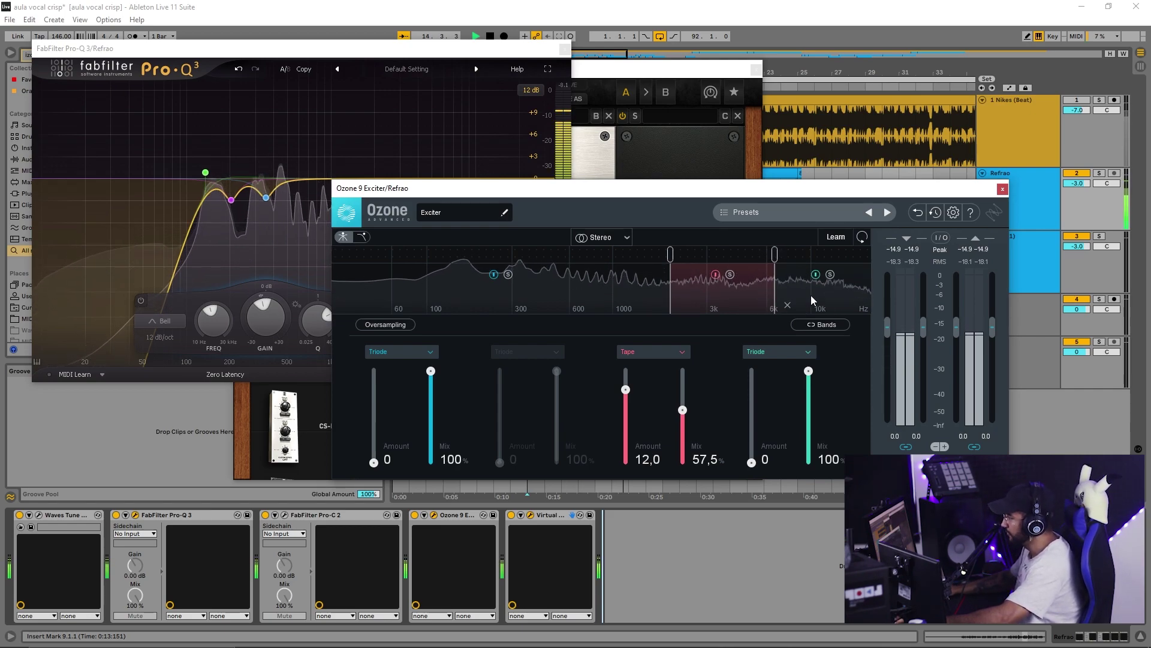
pyautogui.click(711, 560)
pyautogui.press('space')
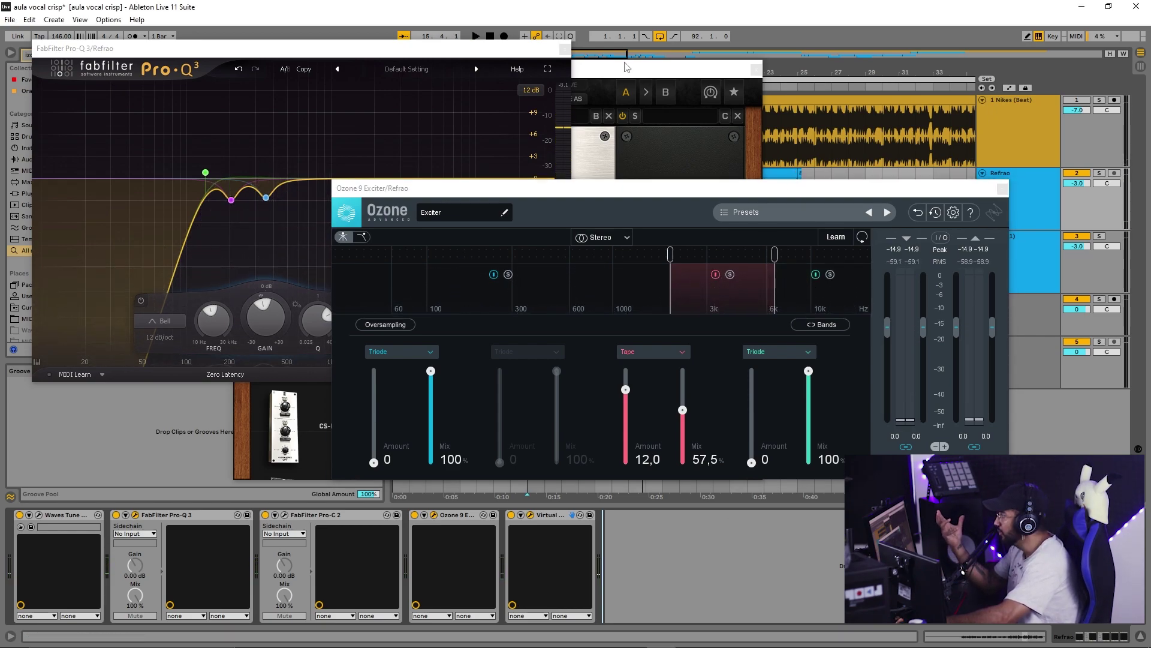
# Remove the Custom Series Equalizer from the Virtual Mix Rack and rearrange the rack and Exciter windows.
pyautogui.moveTo(669, 69); pyautogui.dragTo(720, 80)
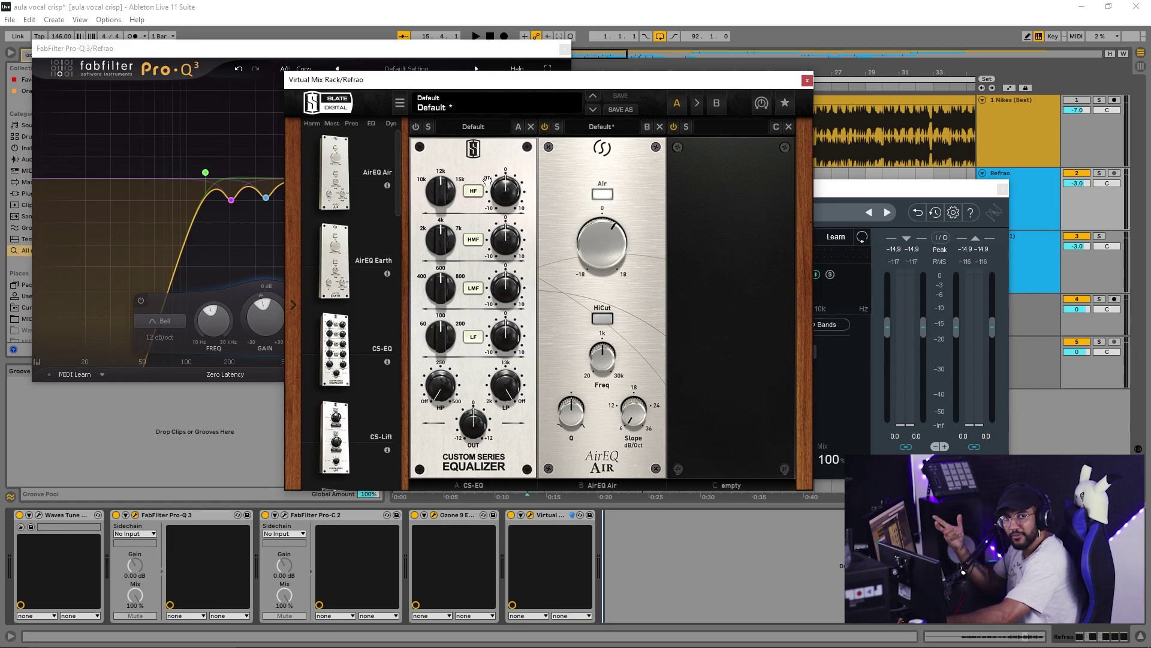
pyautogui.click(532, 127)
pyautogui.moveTo(612, 79); pyautogui.dragTo(902, 88)
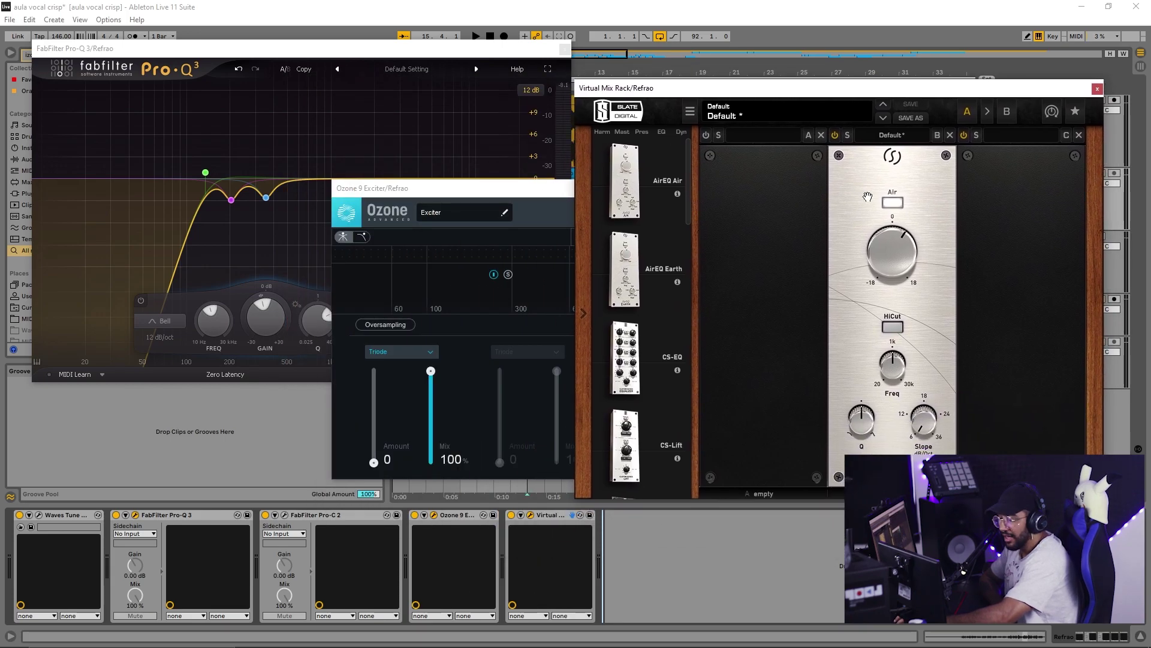
pyautogui.moveTo(561, 191); pyautogui.dragTo(480, 190)
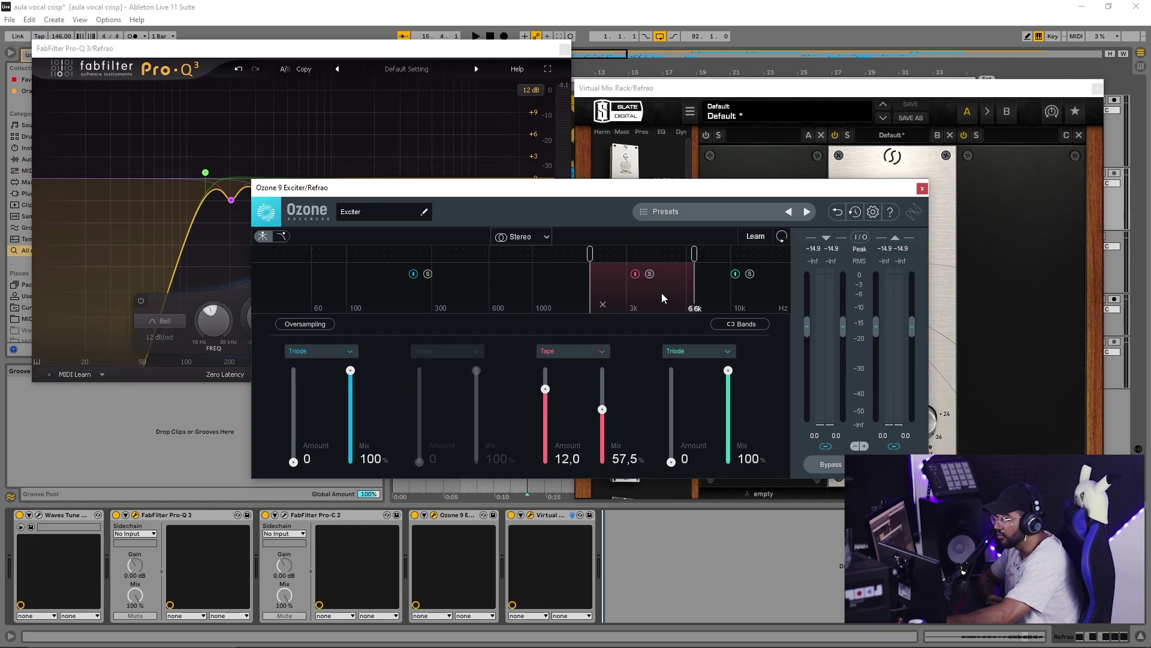
pyautogui.moveTo(725, 187); pyautogui.dragTo(655, 210)
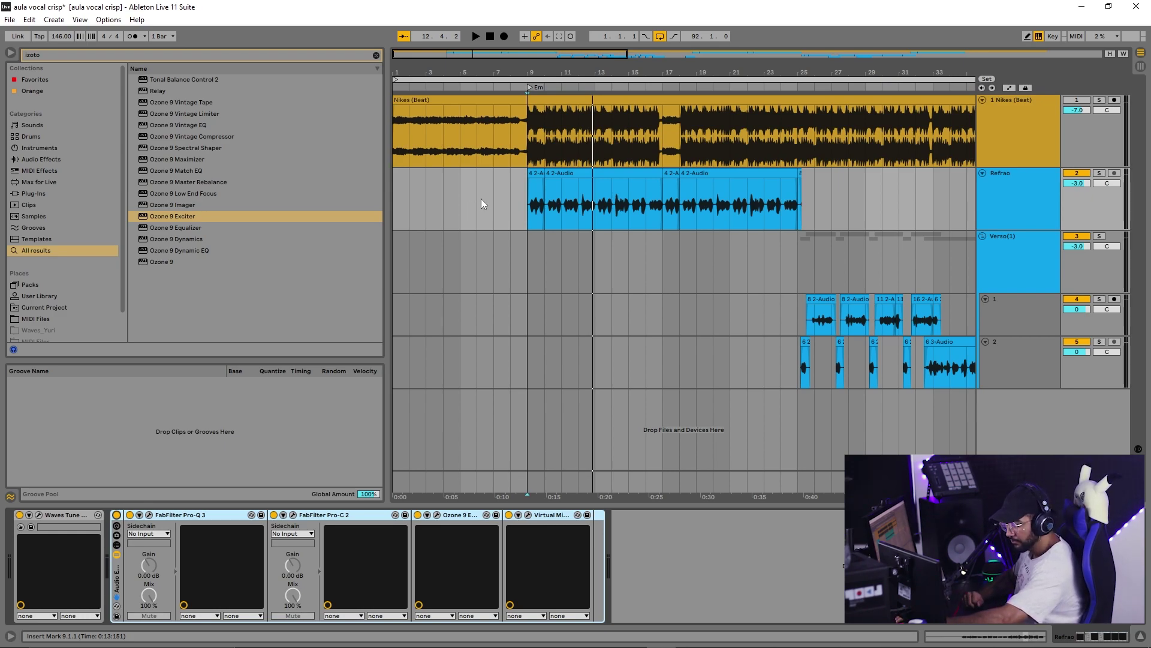
# In the Virtual Mix Rack, move AirEQ Air to the first slot and insert the FG-401 compressor in the second.
pyautogui.hotkey('ctrl', 'f')
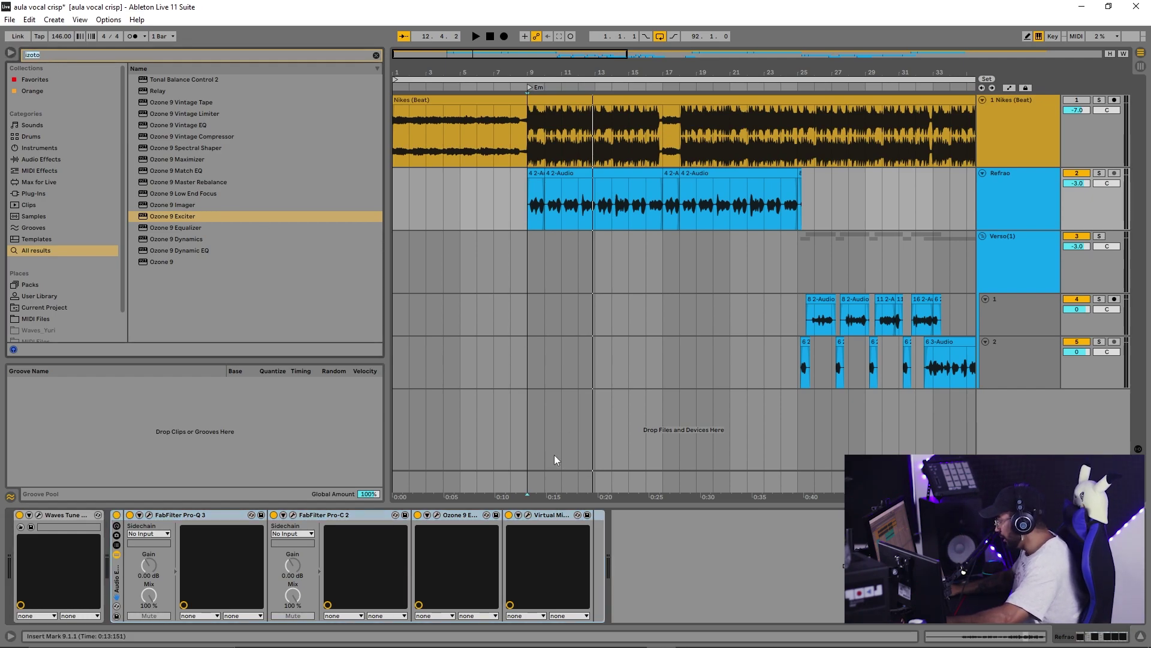
pyautogui.click(530, 514)
pyautogui.moveTo(850, 212); pyautogui.dragTo(722, 213)
pyautogui.scroll(-5, 676, 307)
pyautogui.scroll(-3, 676, 307)
pyautogui.moveTo(626, 372); pyautogui.dragTo(882, 320)
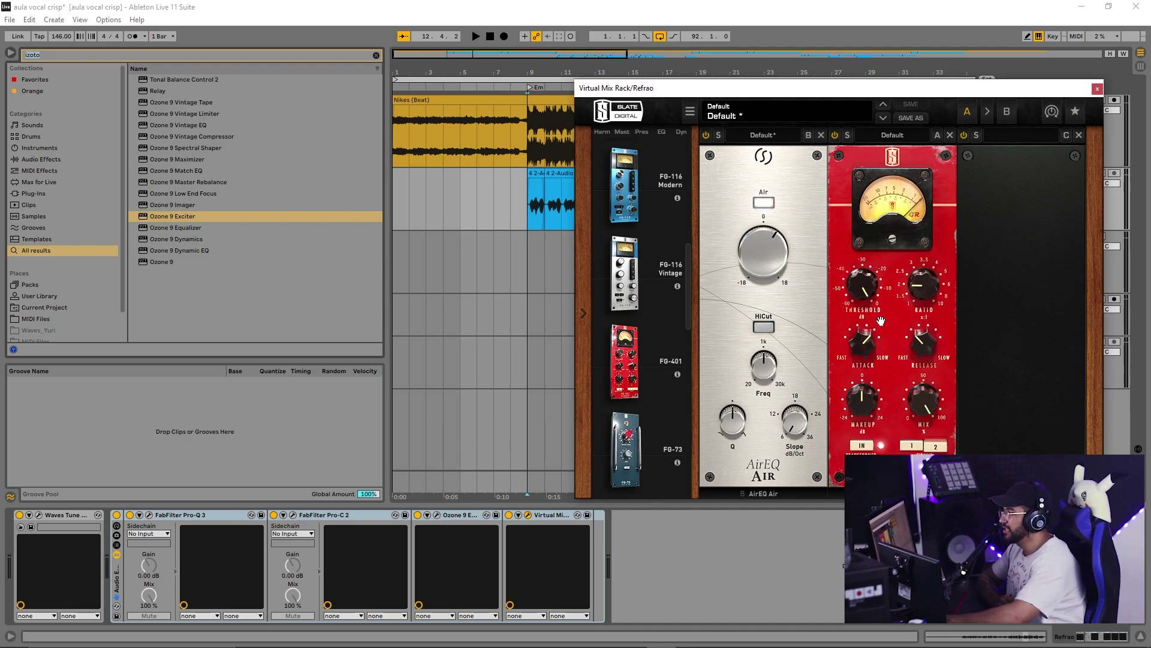
pyautogui.moveTo(747, 92); pyautogui.dragTo(520, 76)
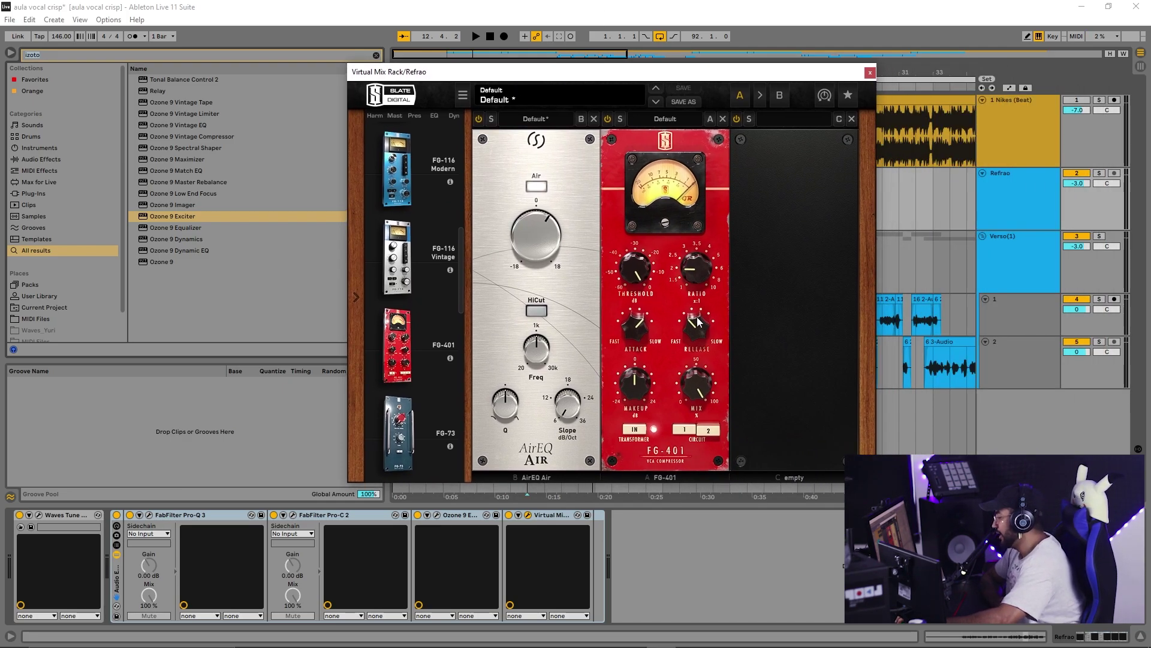
# Set the FG-401's attack to 6 and make its release faster.
pyautogui.moveTo(634, 328); pyautogui.dragTo(629, 235)
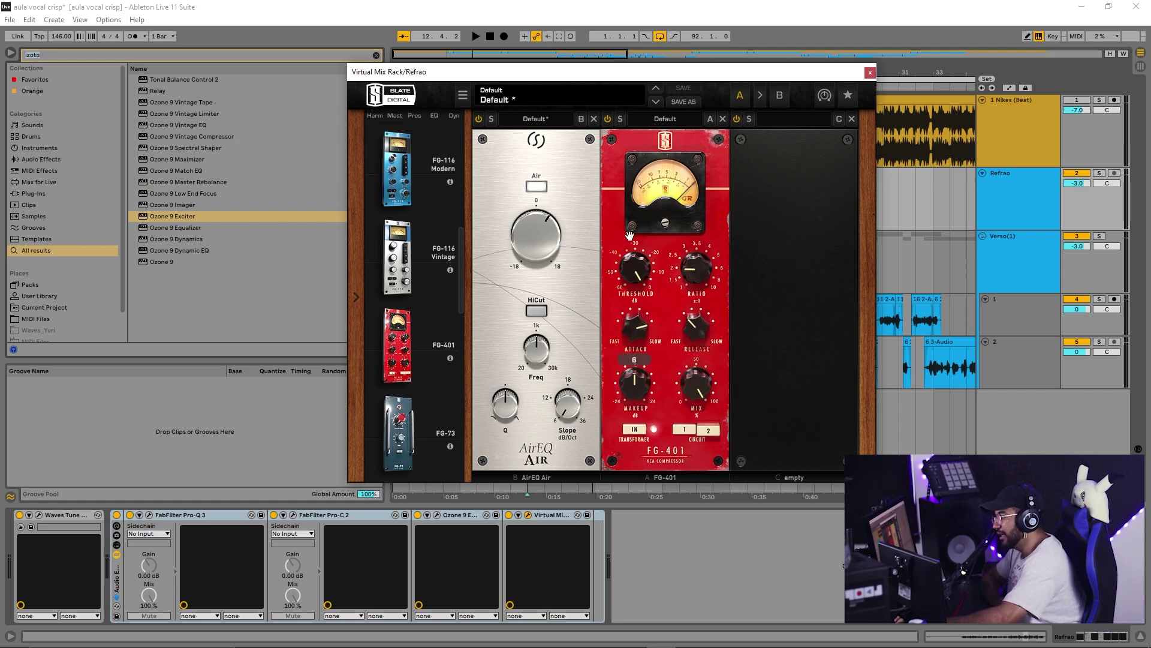
pyautogui.moveTo(700, 321); pyautogui.dragTo(662, 416)
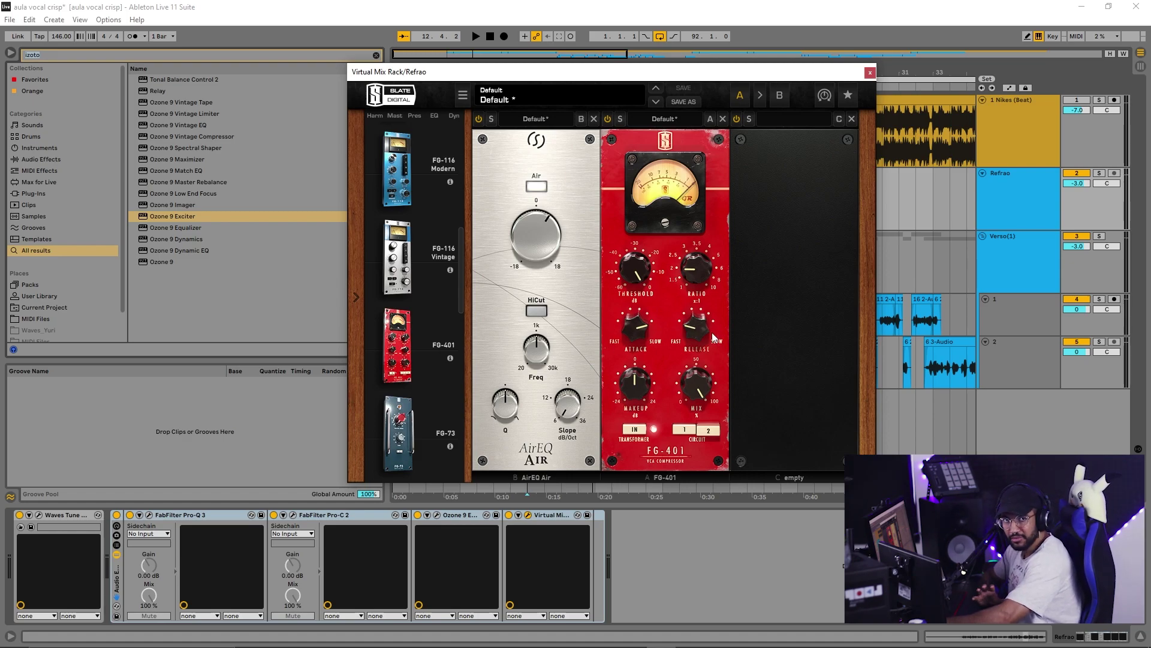
pyautogui.moveTo(711, 333)
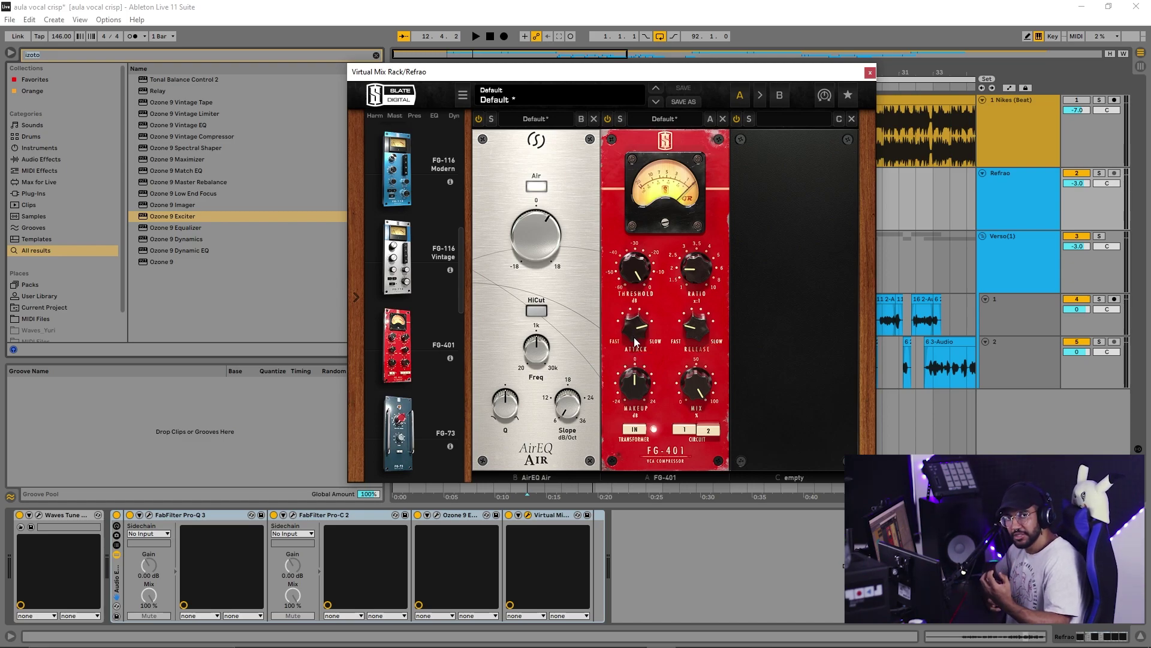
pyautogui.moveTo(637, 330)
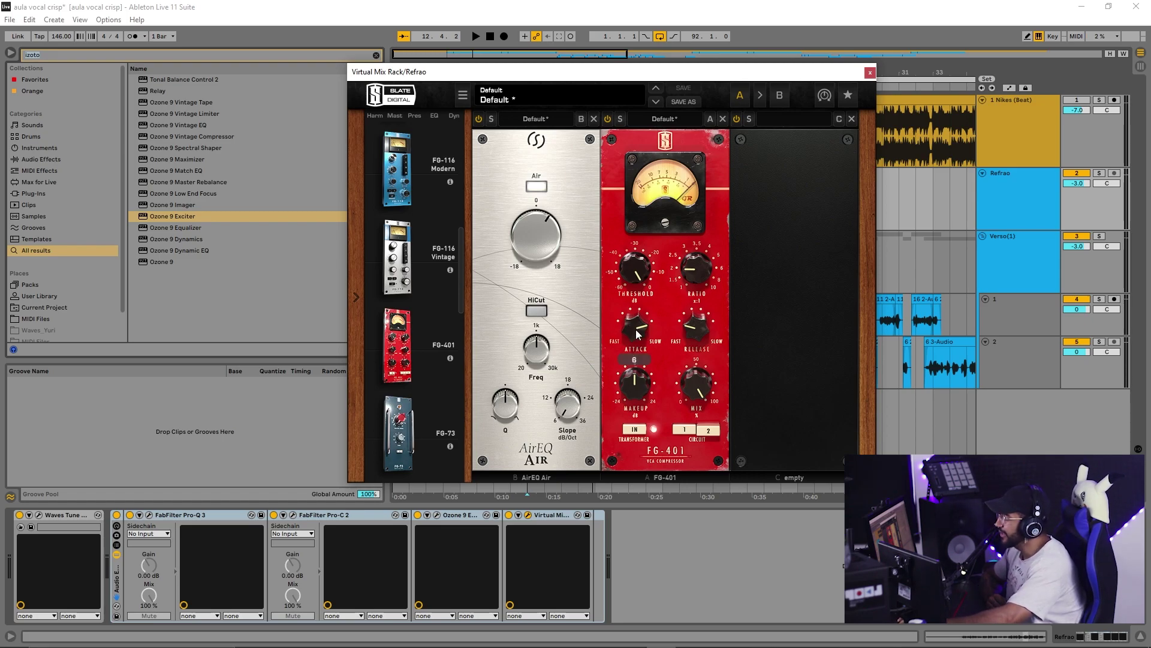
pyautogui.moveTo(691, 373)
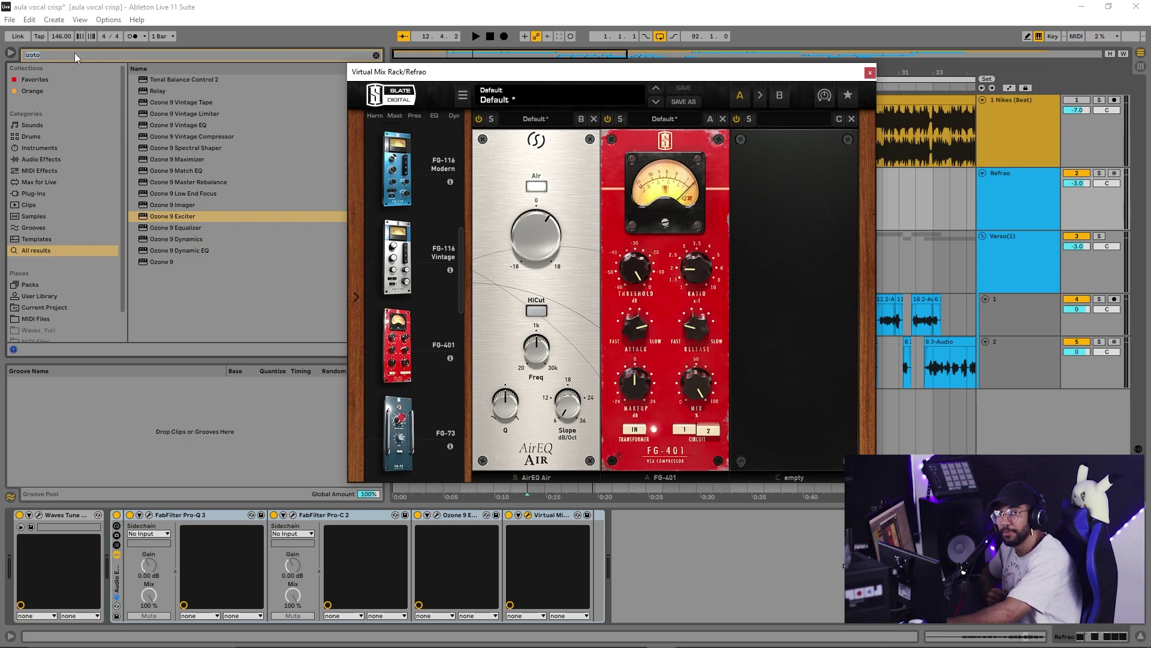
# Adjust the FG-401's threshold, ratio and makeup gain during playback, comparing the vocal with the compressor bypassed and enabled.
pyautogui.press('space')
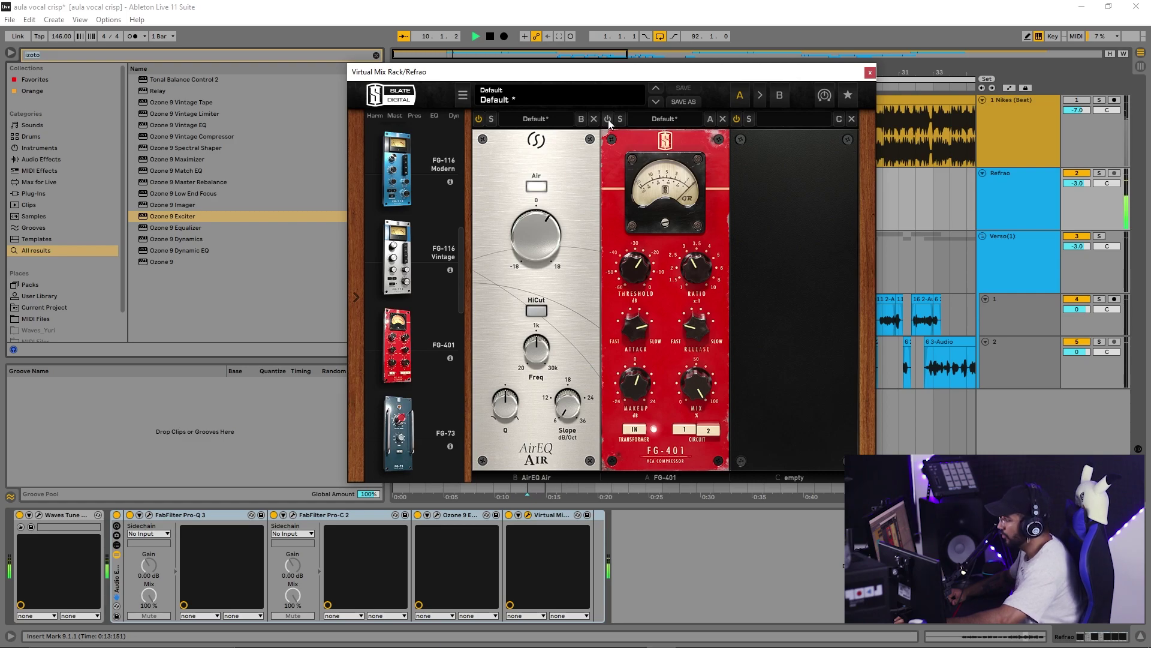
pyautogui.click(608, 120)
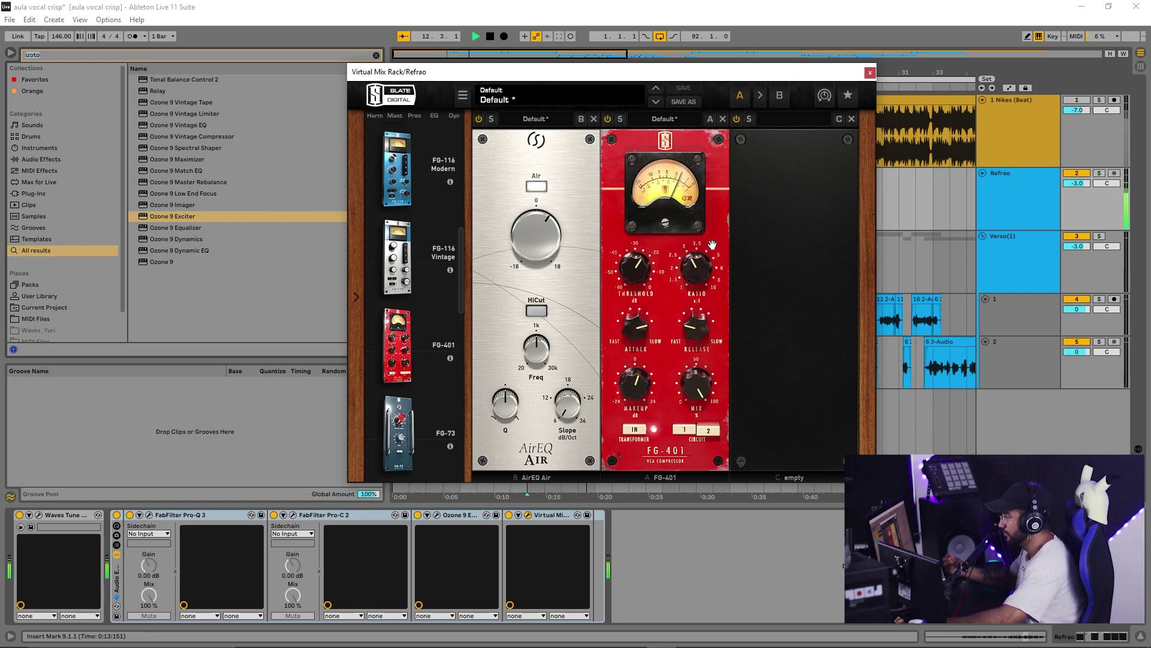
pyautogui.press('space')
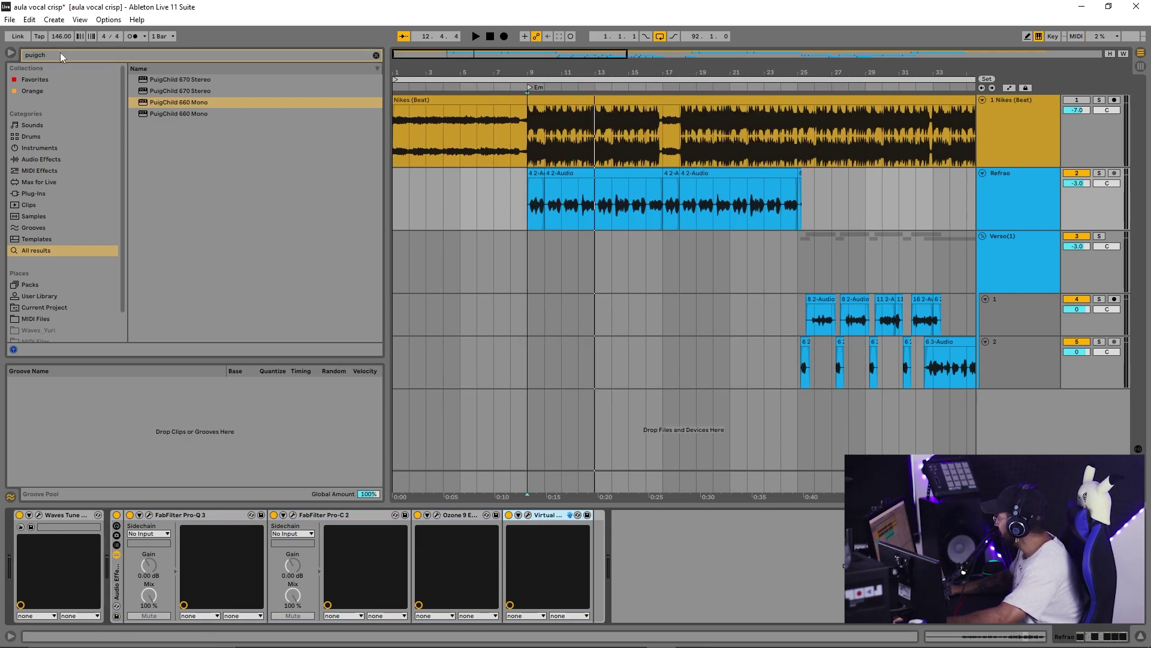
# Search the browser for "ds" and add FabFilter Pro-DS after the Virtual Mix Rack on the Refrao track.
pyautogui.click(61, 57)
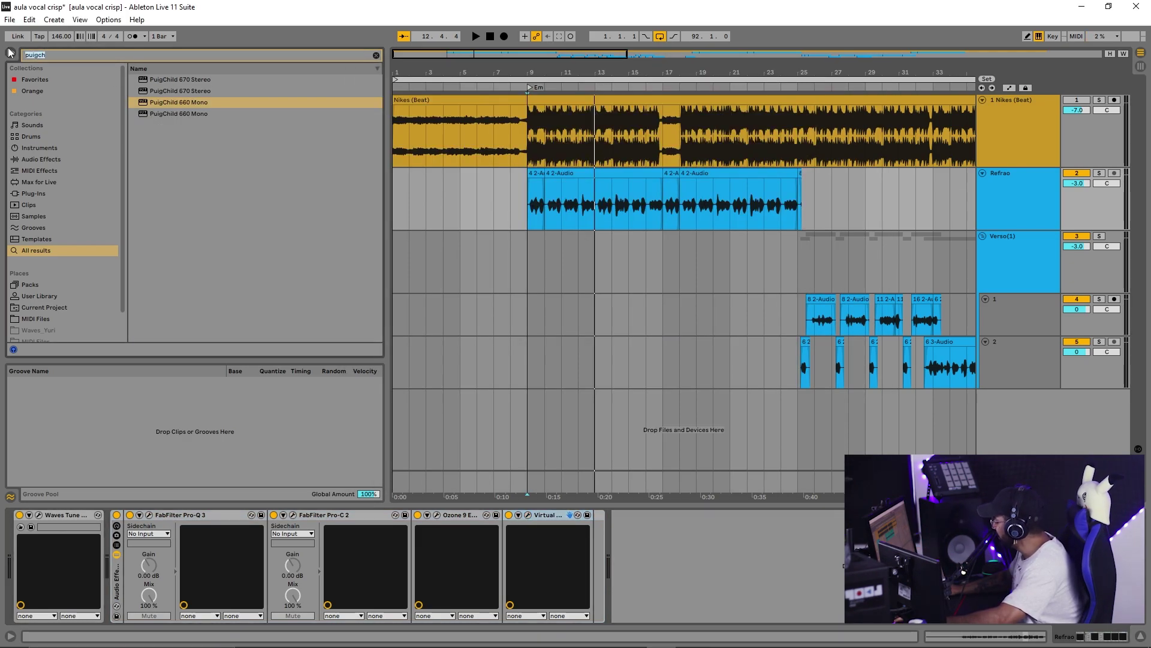
pyautogui.write('ds')
pyautogui.moveTo(378, 83); pyautogui.dragTo(380, 341)
pyautogui.moveTo(202, 337); pyautogui.dragTo(597, 561)
# During playback, set Pro-DS to a -15 dB threshold, a 7.78 dB range and a detection band from 6.917 to 14.51 kHz.
pyautogui.press('space')
pyautogui.moveTo(443, 297); pyautogui.dragTo(450, 298)
pyautogui.moveTo(400, 244); pyautogui.dragTo(421, 200)
pyautogui.moveTo(473, 240); pyautogui.dragTo(474, 228)
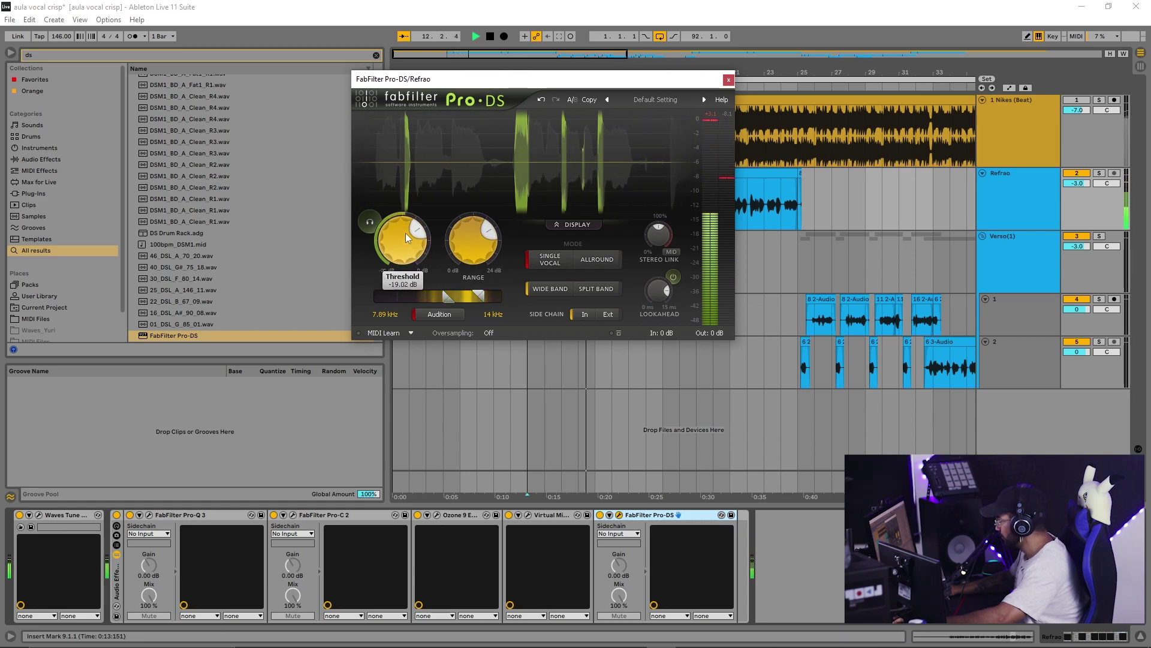
pyautogui.press('space')
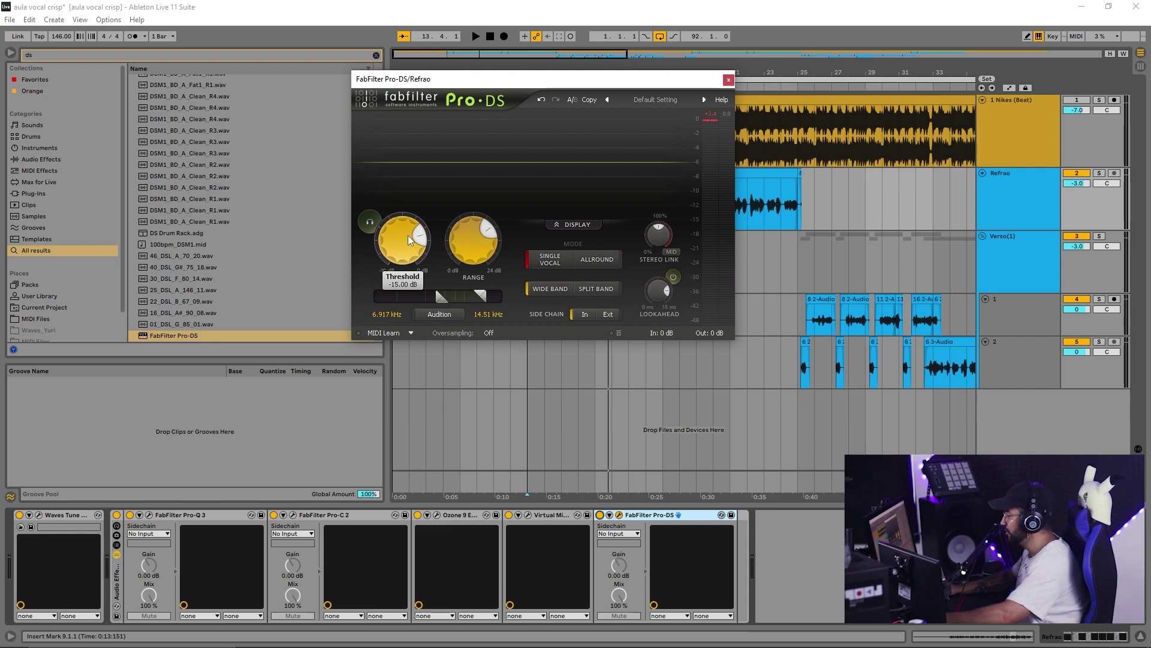
# Raise the Pro-DS threshold slightly further during playback, stop playback and close the de-esser window.
pyautogui.press('space')
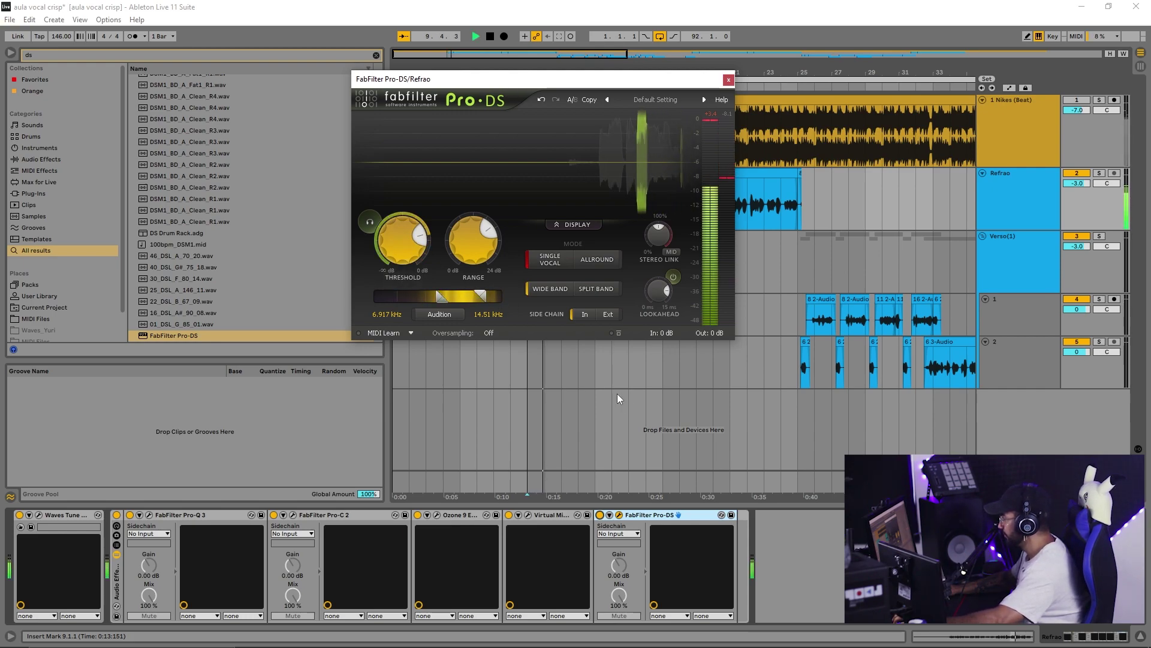
pyautogui.moveTo(406, 243); pyautogui.dragTo(413, 218)
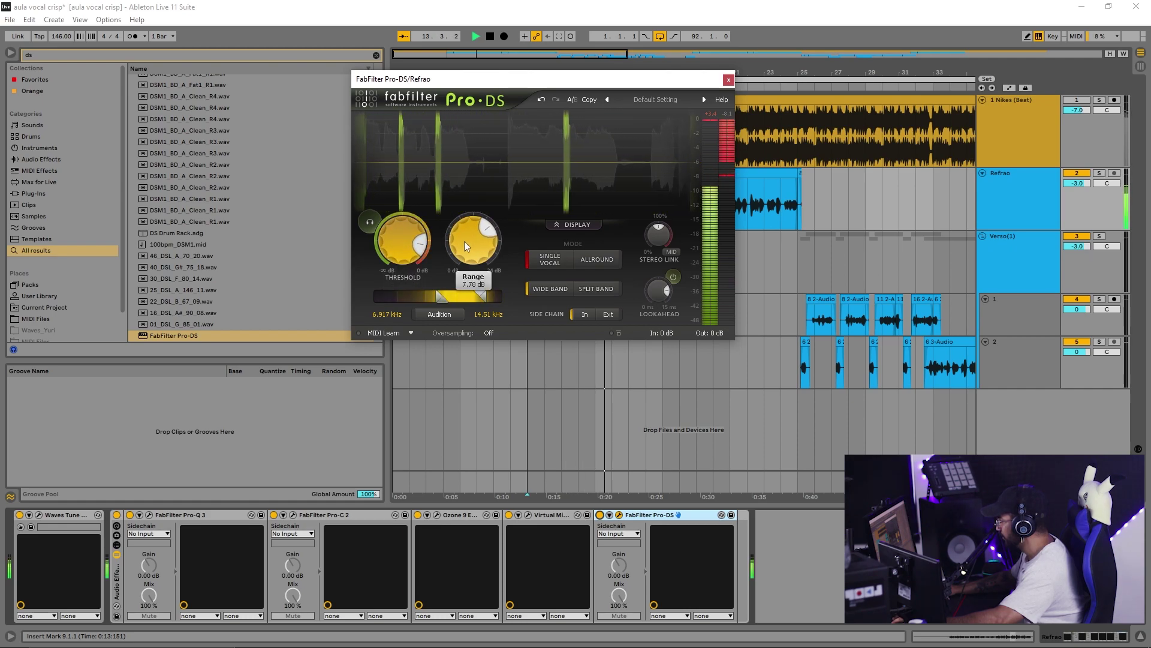
pyautogui.press('space')
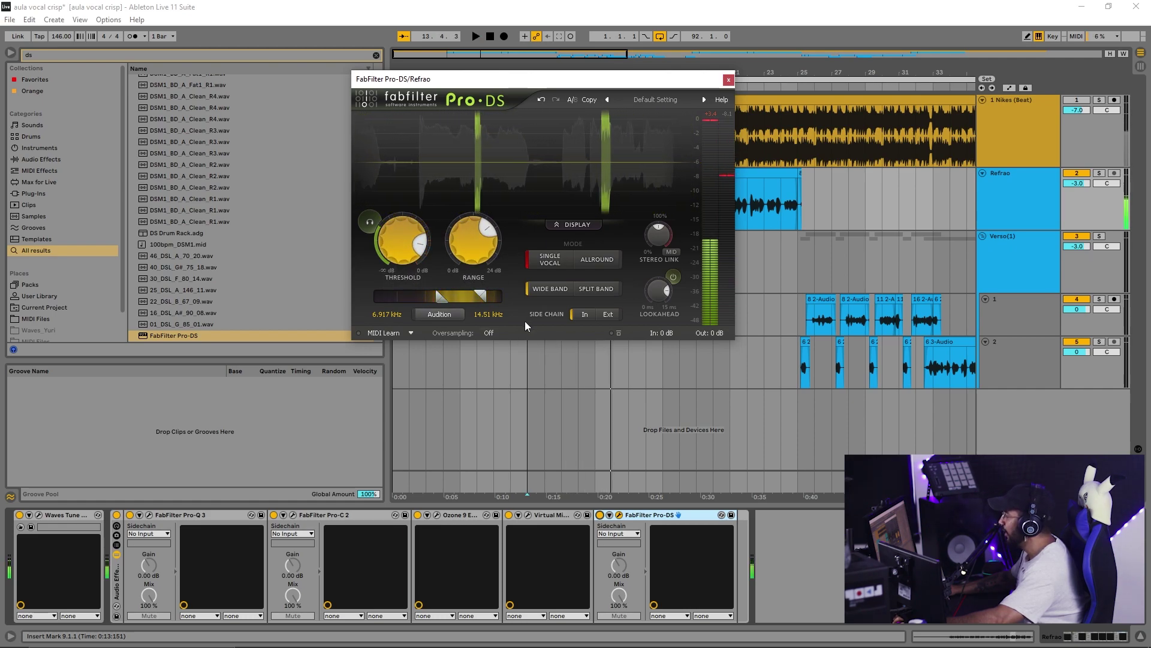
pyautogui.click(729, 80)
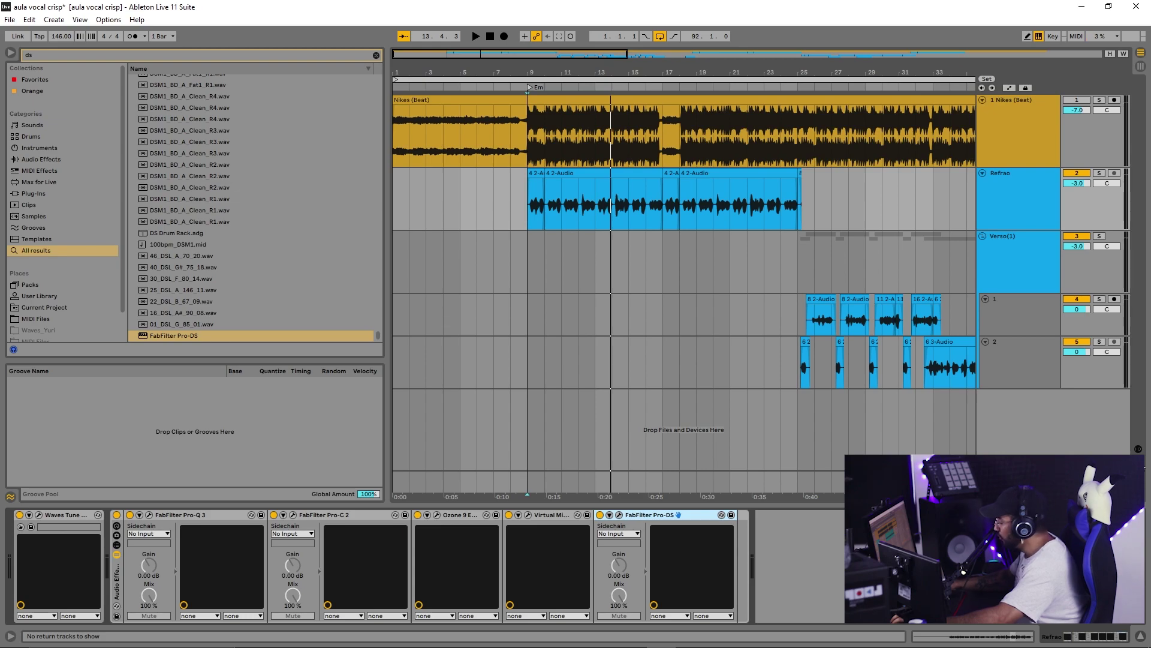
# Add a return track, search the browser for "rve" and load RVerb Stereo onto the return.
pyautogui.hotkey('ctrl', 'alt', 't')
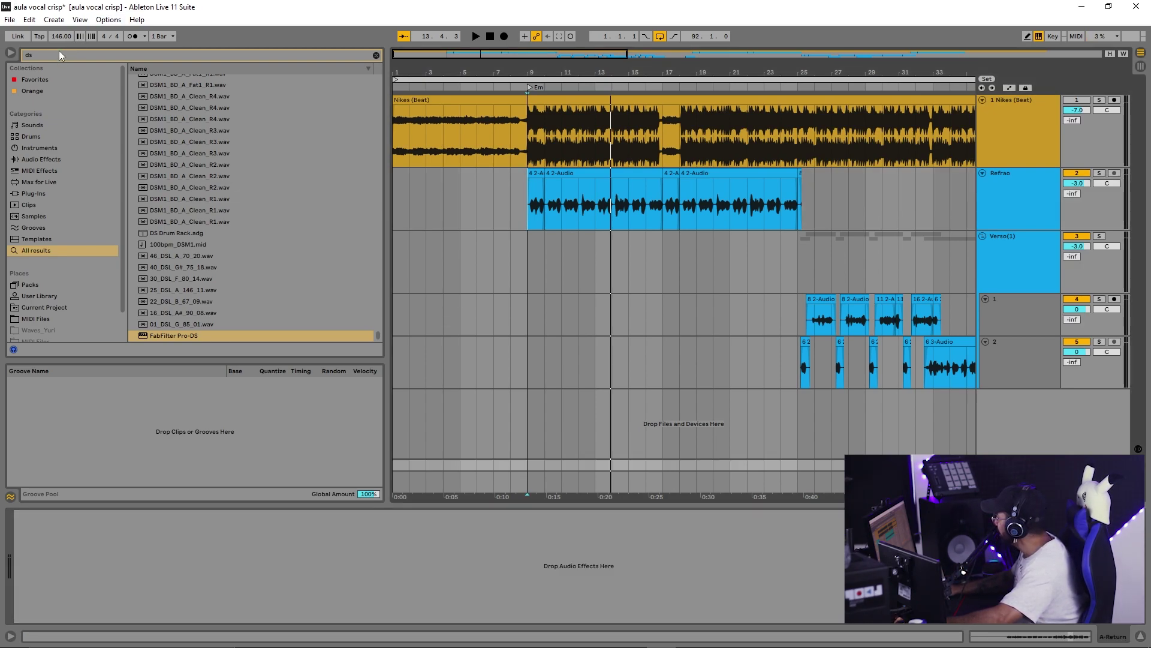
pyautogui.moveTo(60, 54); pyautogui.dragTo(13, 54)
pyautogui.write('rve')
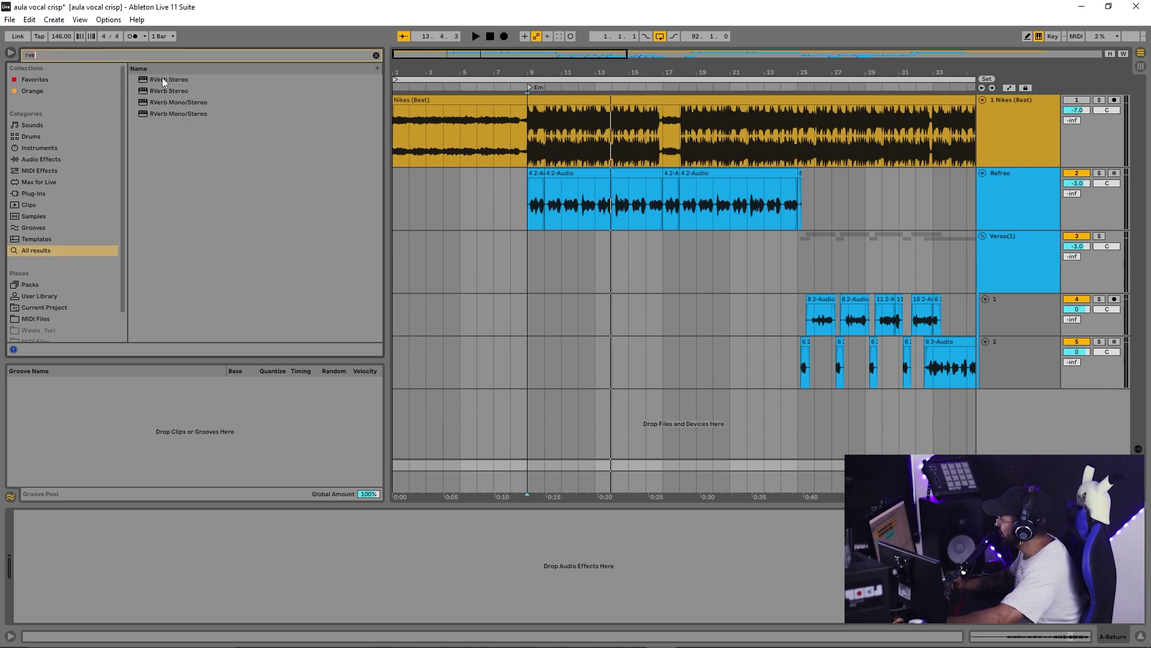
pyautogui.click(159, 90)
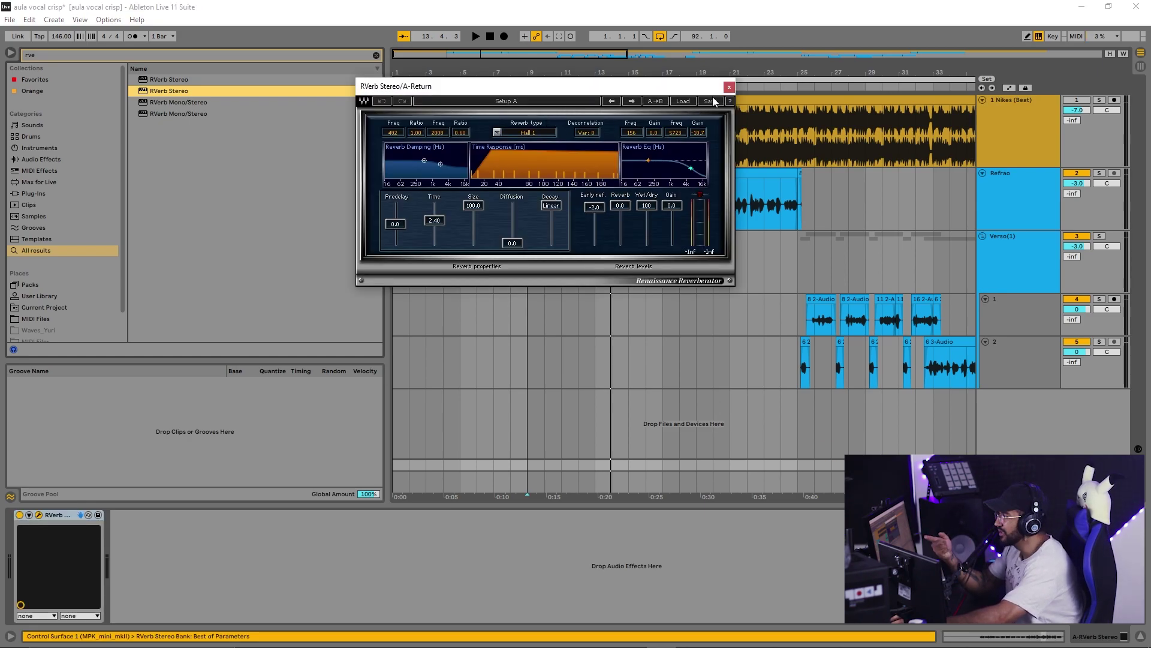
# Load the Vocal Plate factory preset from the Plates category in RVerb and close the reverb window.
pyautogui.click(690, 102)
pyautogui.moveTo(726, 216)
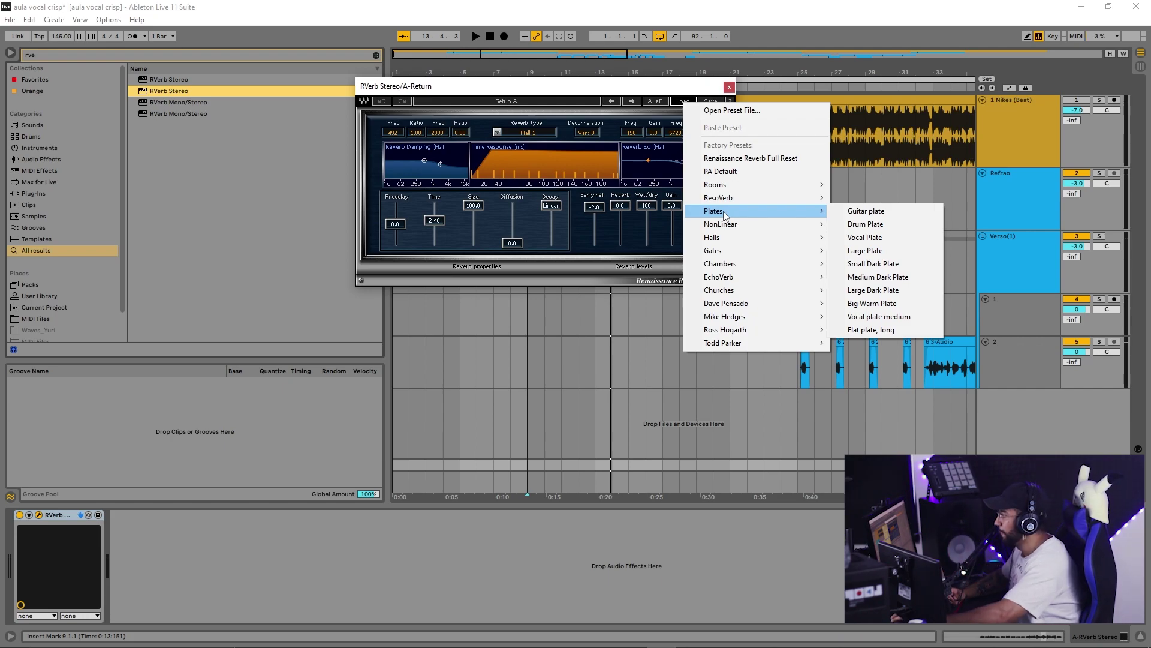
pyautogui.moveTo(423, 90); pyautogui.dragTo(418, 128)
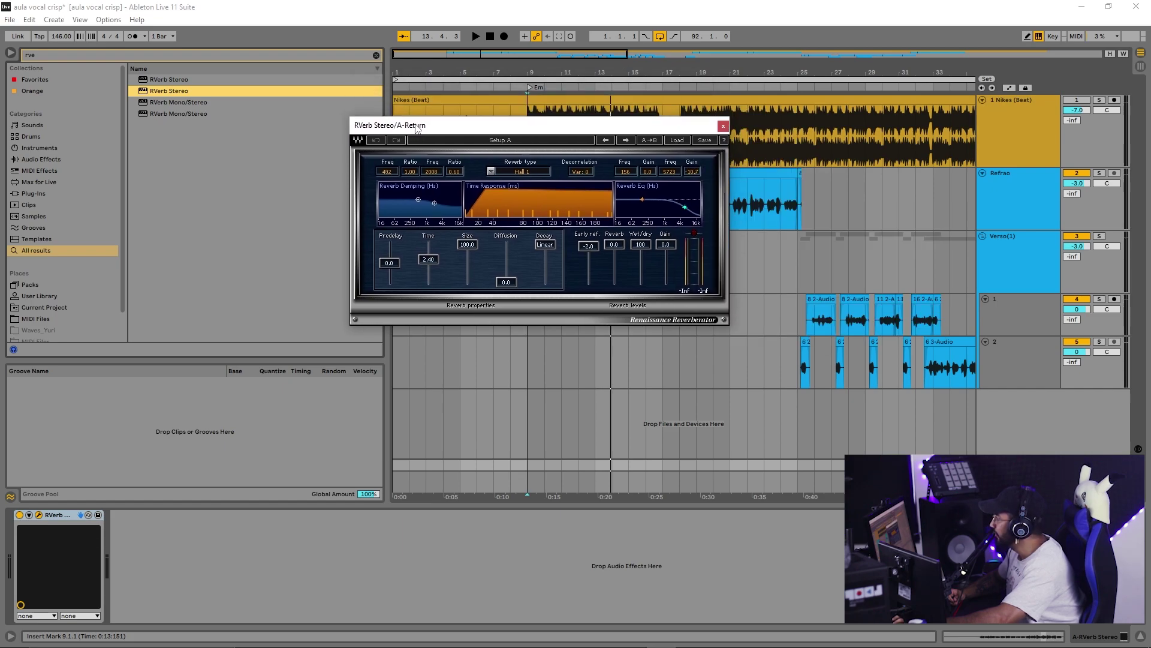
pyautogui.click(676, 140)
pyautogui.moveTo(723, 247)
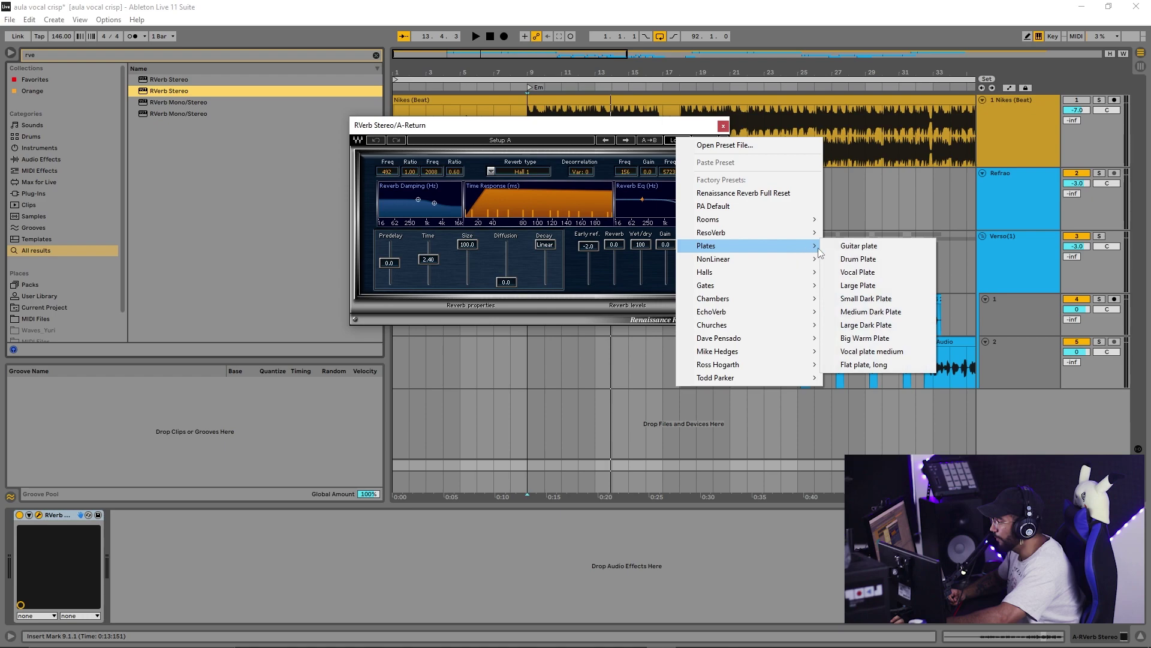
pyautogui.click(865, 273)
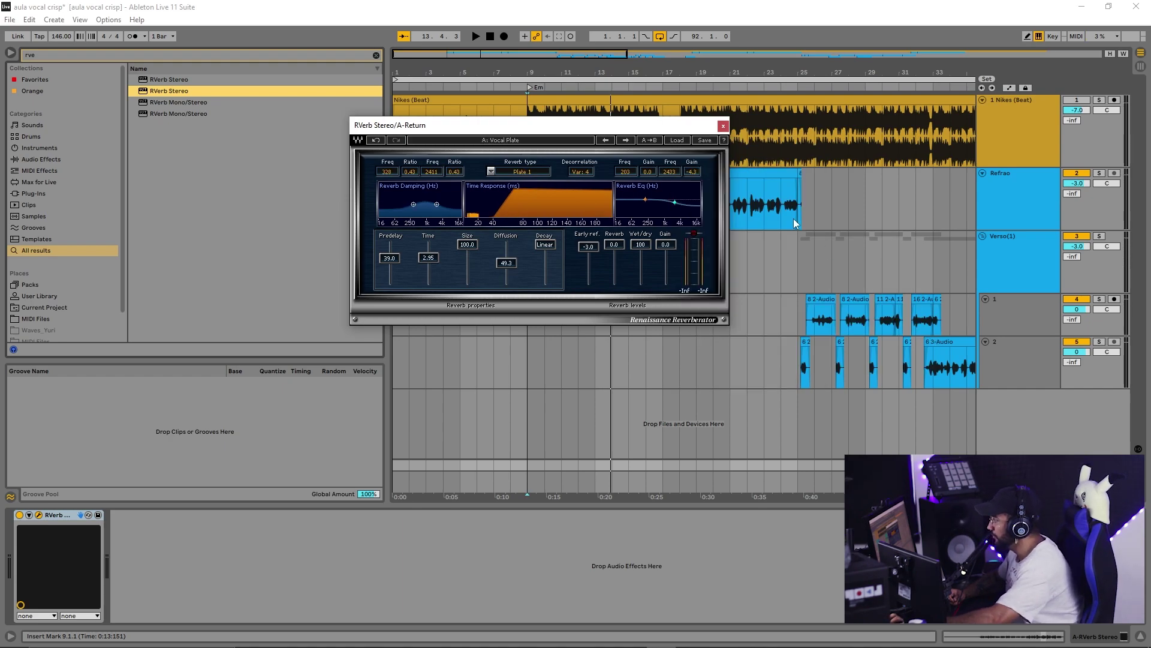
pyautogui.click(723, 125)
# Play the Refrao vocal from bar 9, raise its send to the reverb return to -12 dB, and stop playback.
pyautogui.click(530, 213)
pyautogui.press('space')
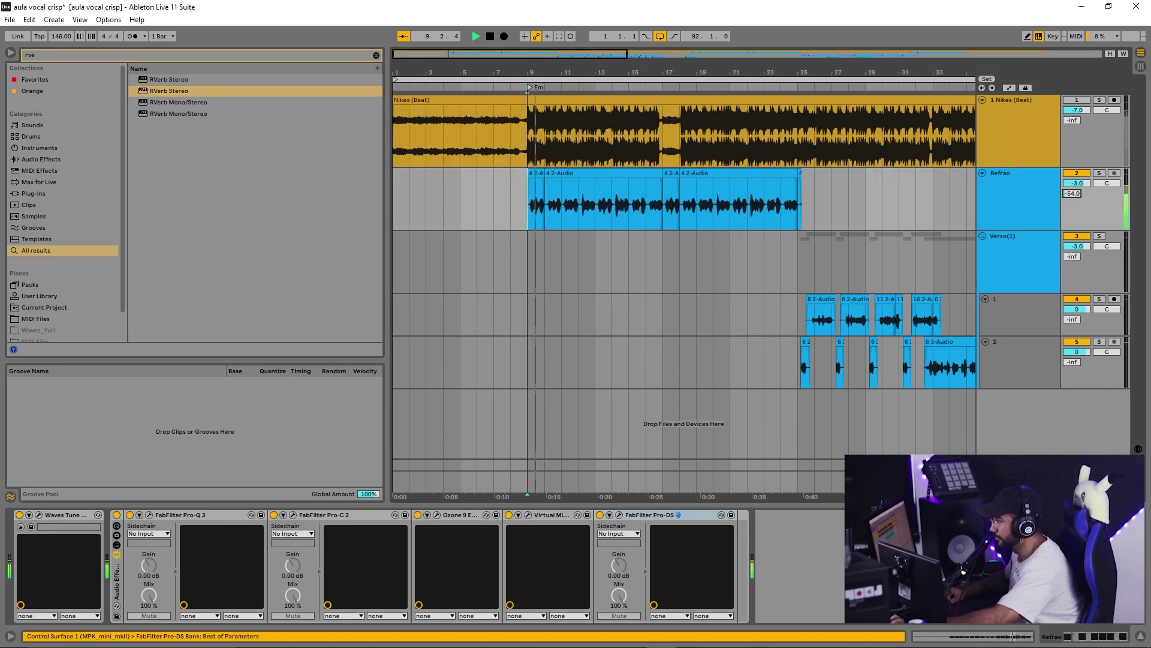
pyautogui.moveTo(1076, 198)
pyautogui.mouseDown()
pyautogui.moveTo(1076, 186)
pyautogui.moveTo(1070, 195)
pyautogui.mouseUp()
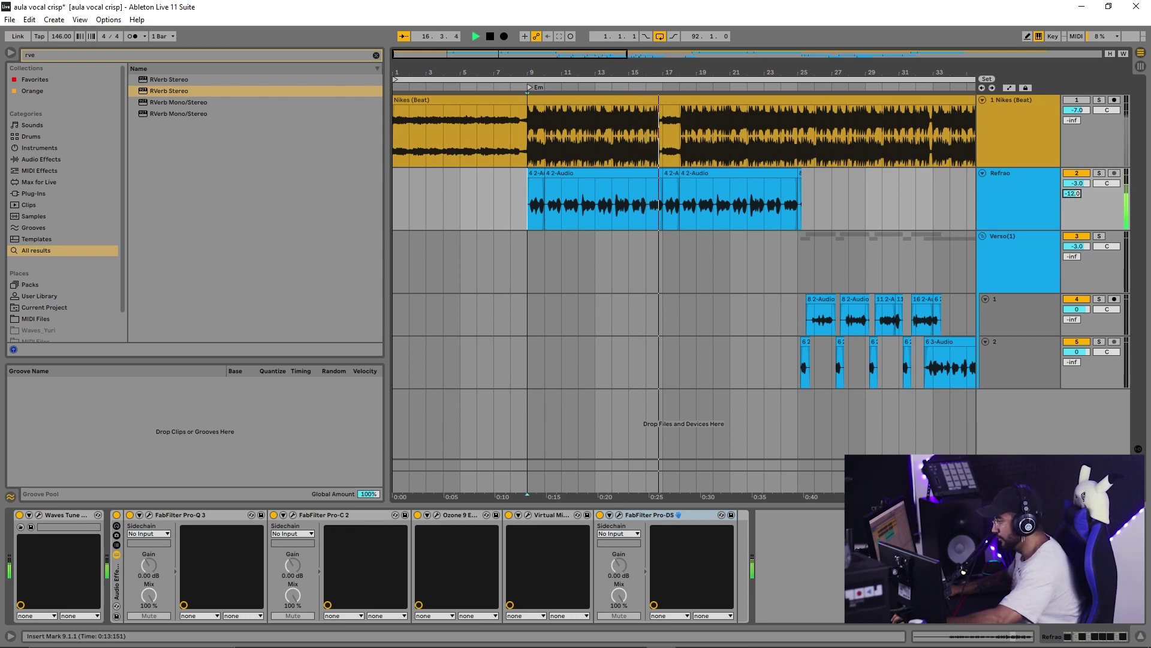
pyautogui.press('space')
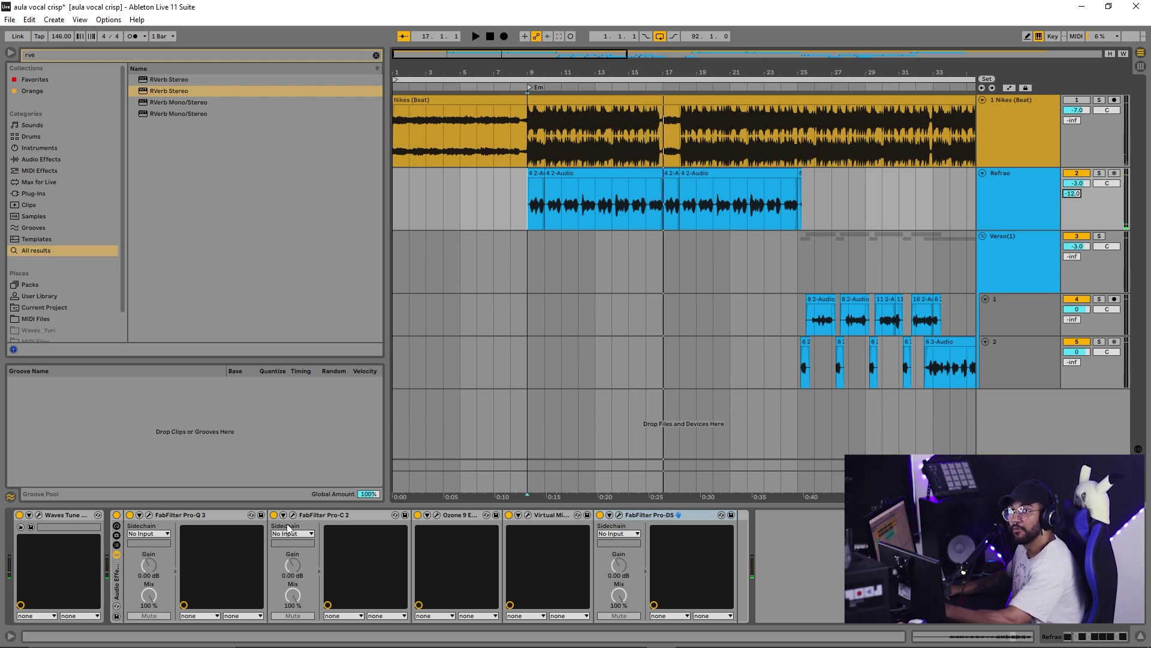
# Play the Refrao vocal without the beat, first with the effects rack bypassed and then active, to compare the sound.
pyautogui.click(117, 516)
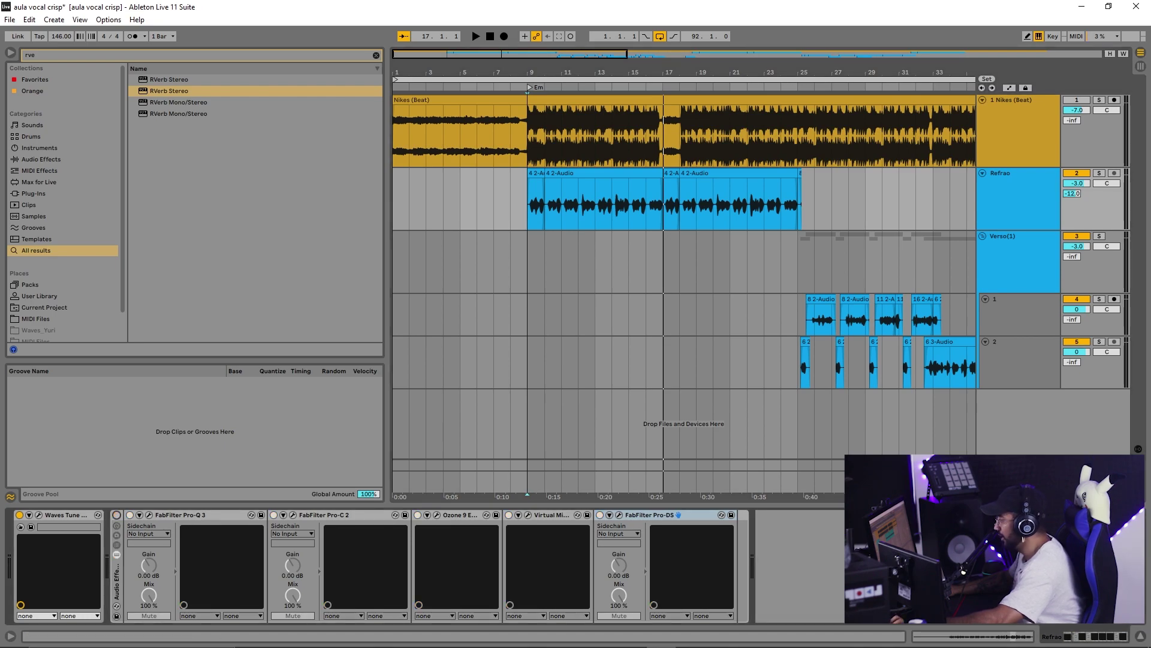
pyautogui.press('space')
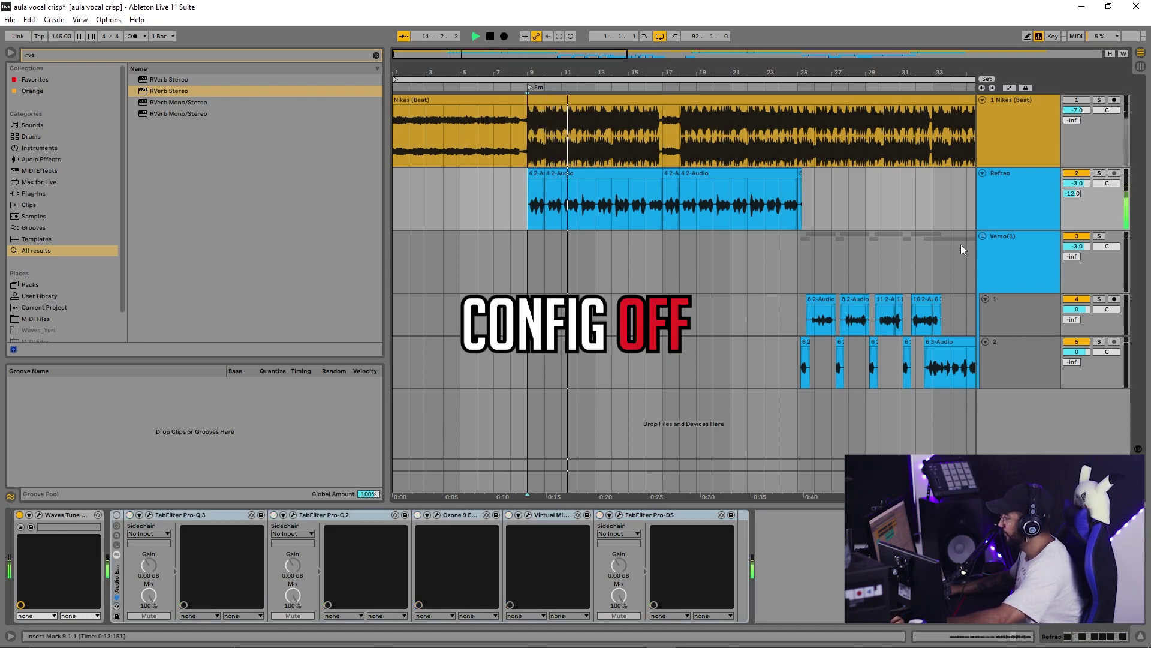
pyautogui.press('0')
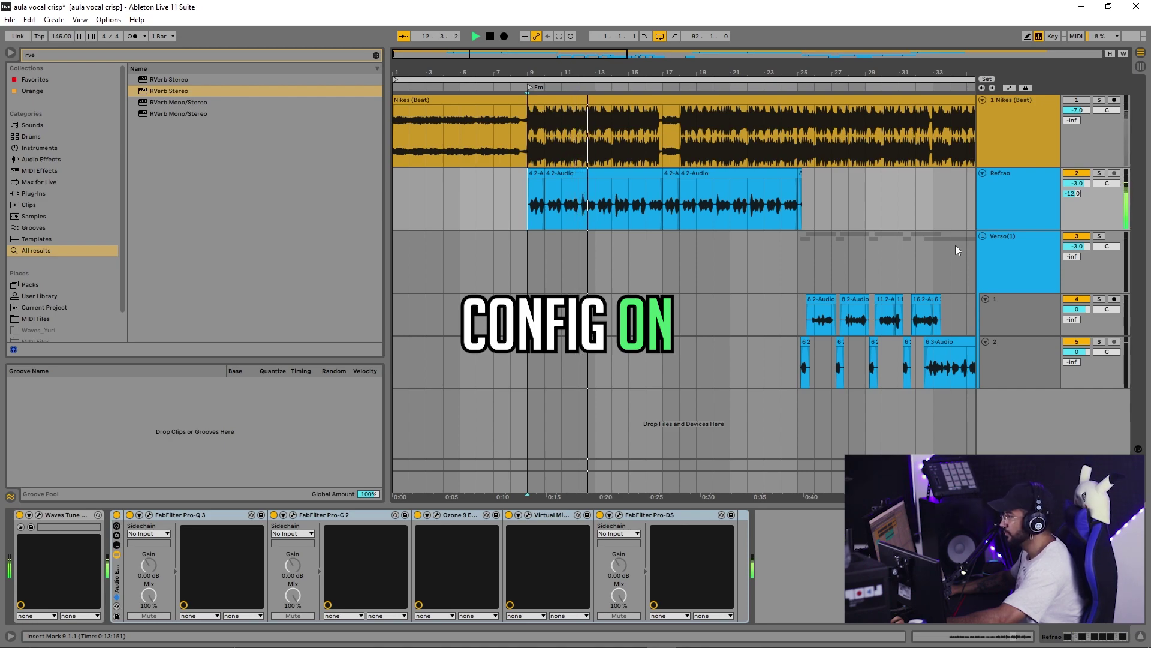
pyautogui.press('space')
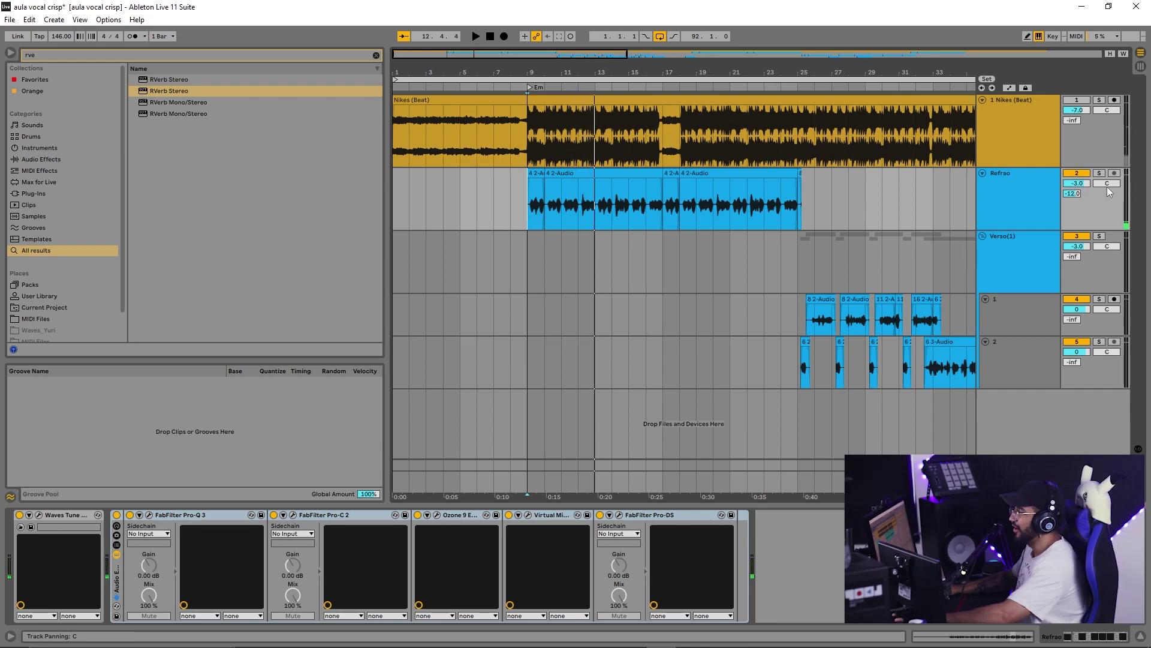
# Unmute the beat, compare the vocal from bar 9 with its effects rack off and on, stop playback and bypass the rack again.
pyautogui.click(531, 223)
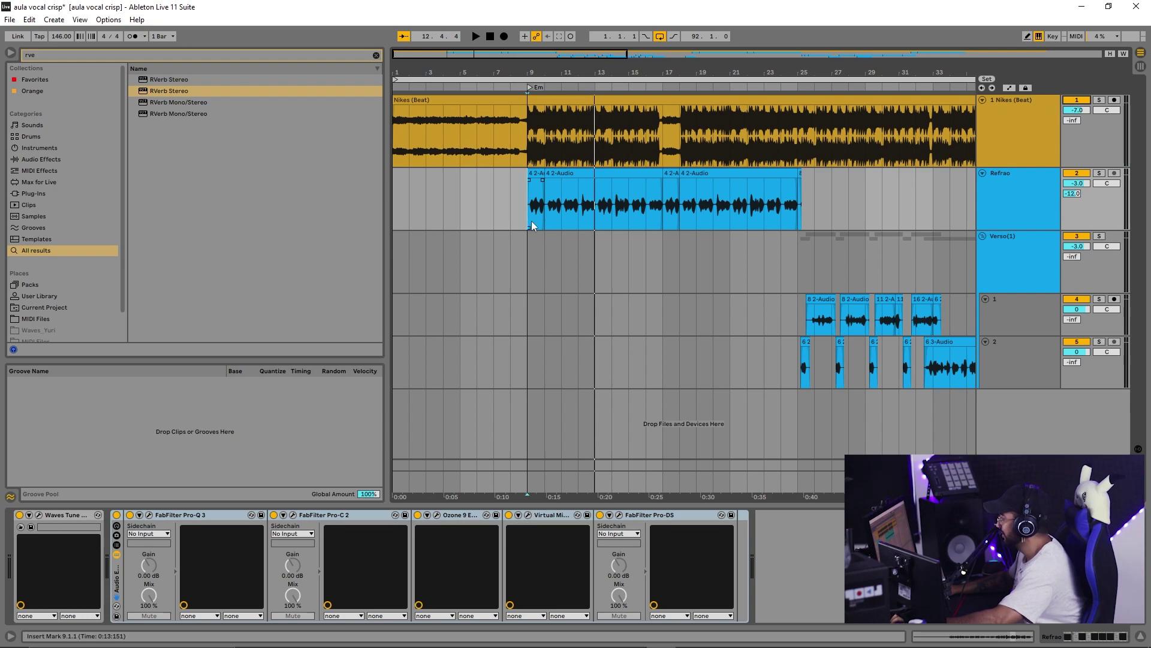
pyautogui.press('0')
pyautogui.press('space')
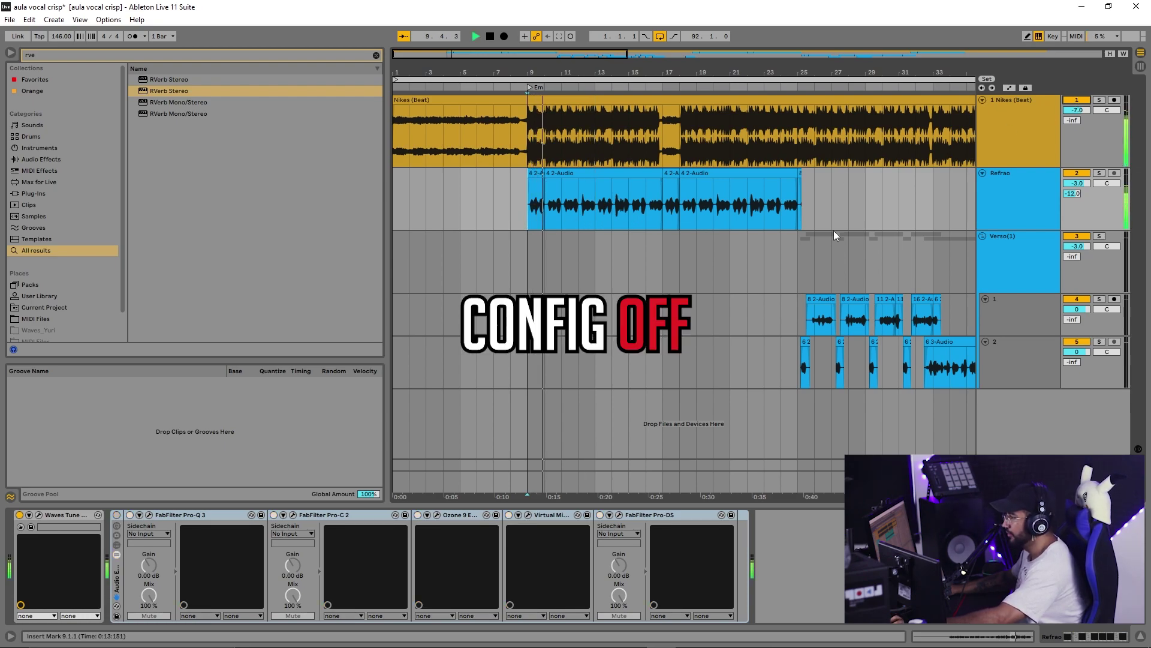
pyautogui.press('0')
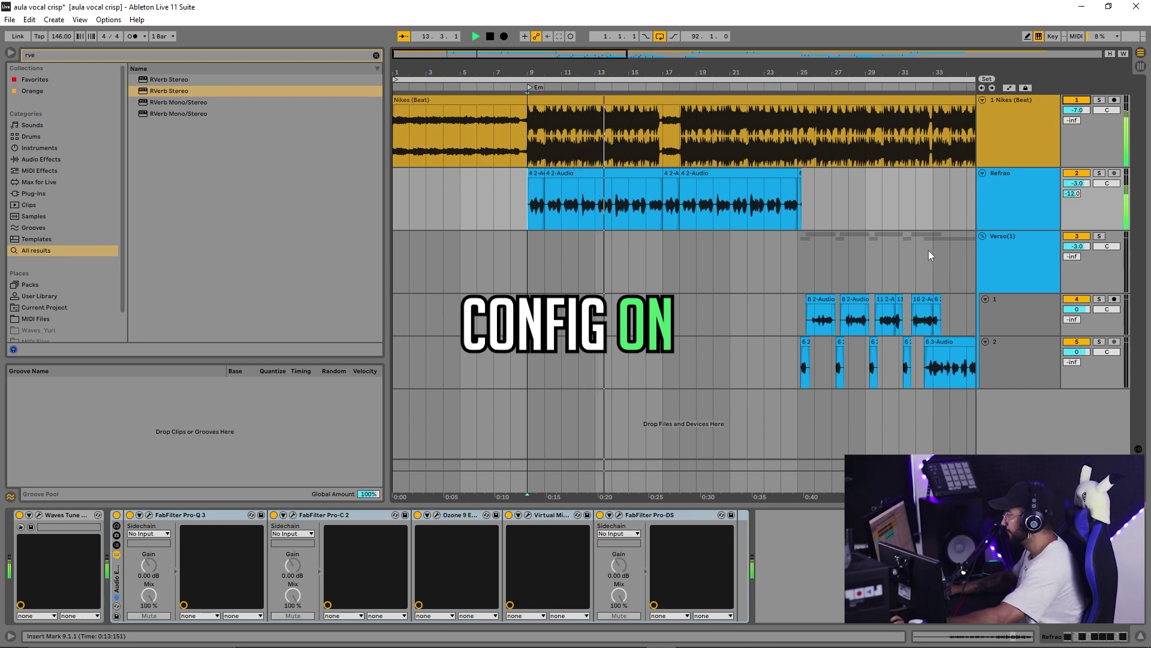
pyautogui.press('space')
pyautogui.press('0')
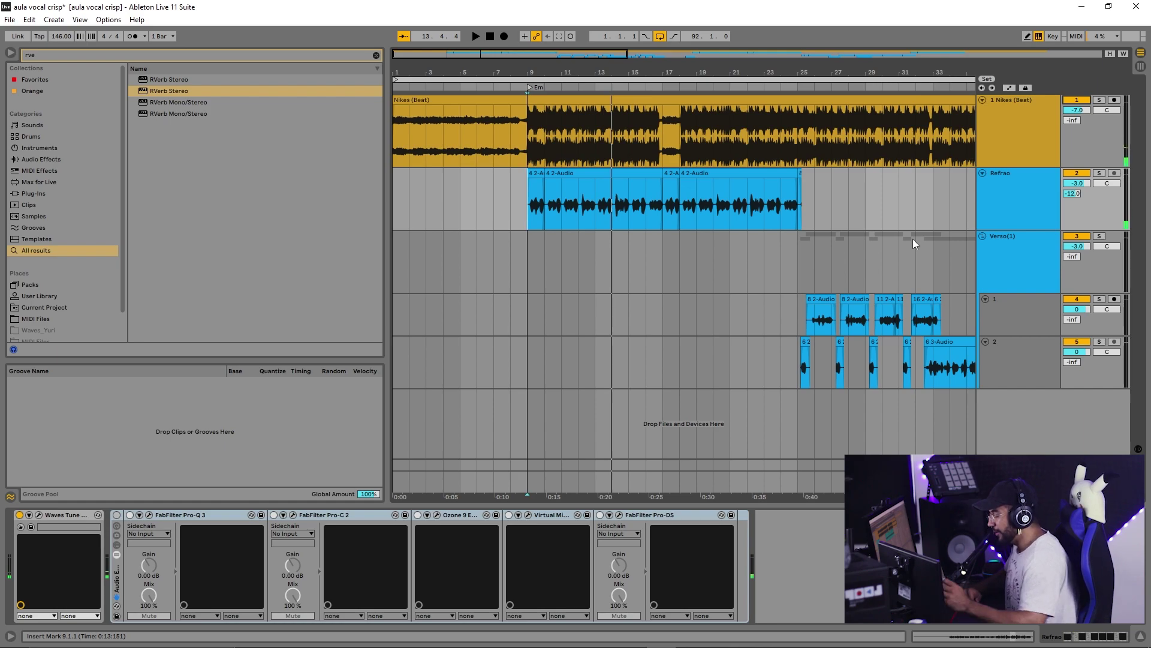